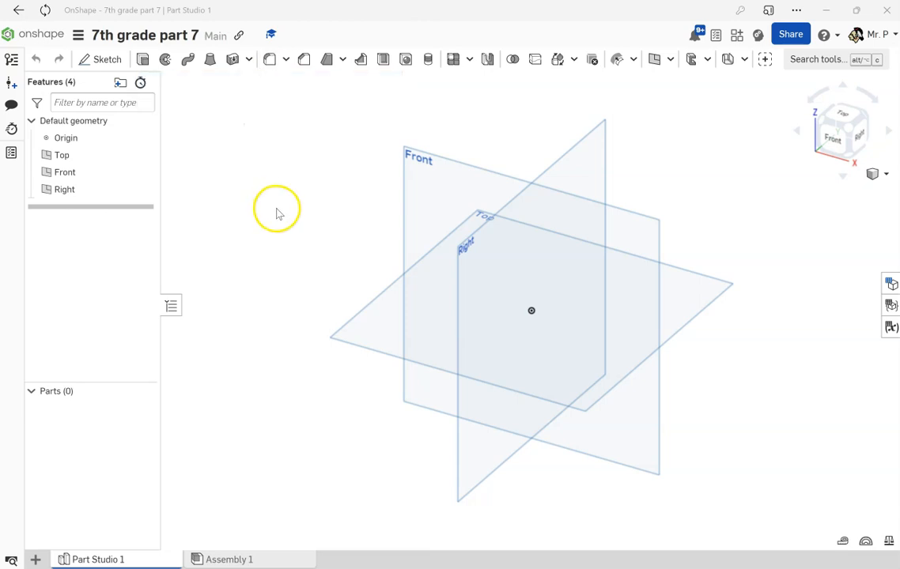
- Start a sketch on the Front plane and view it straight on
{"action": "left_click", "coordinate": [435, 184]}
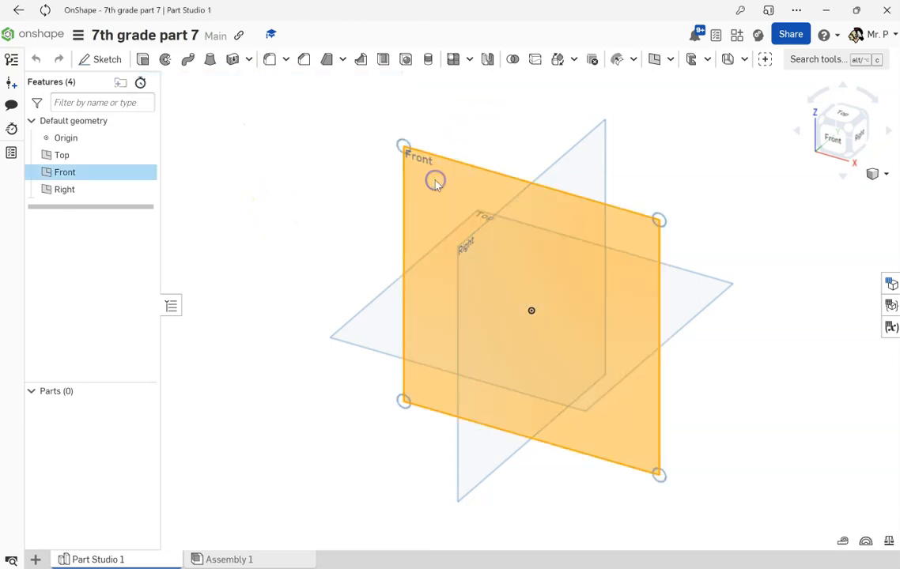
{"action": "left_click", "coordinate": [112, 60]}
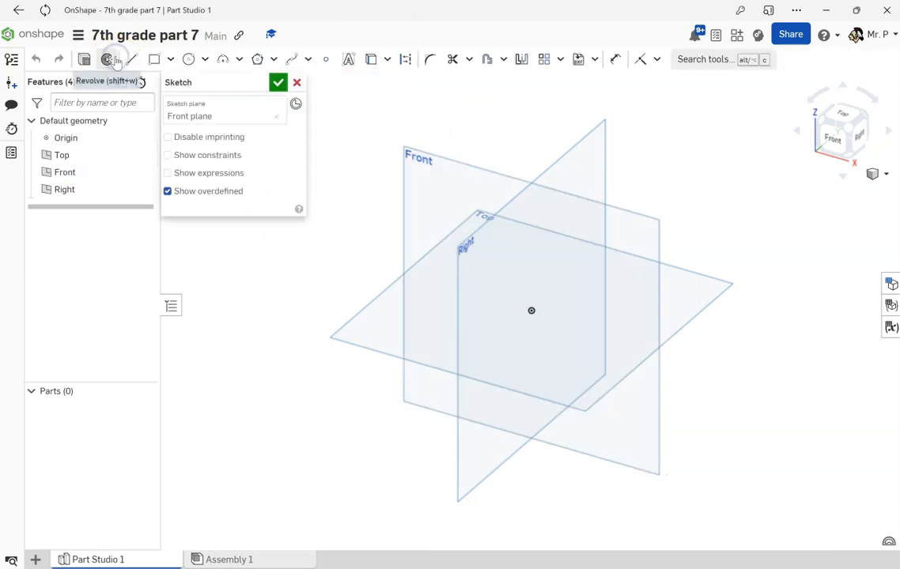
{"action": "left_click", "coordinate": [834, 138]}
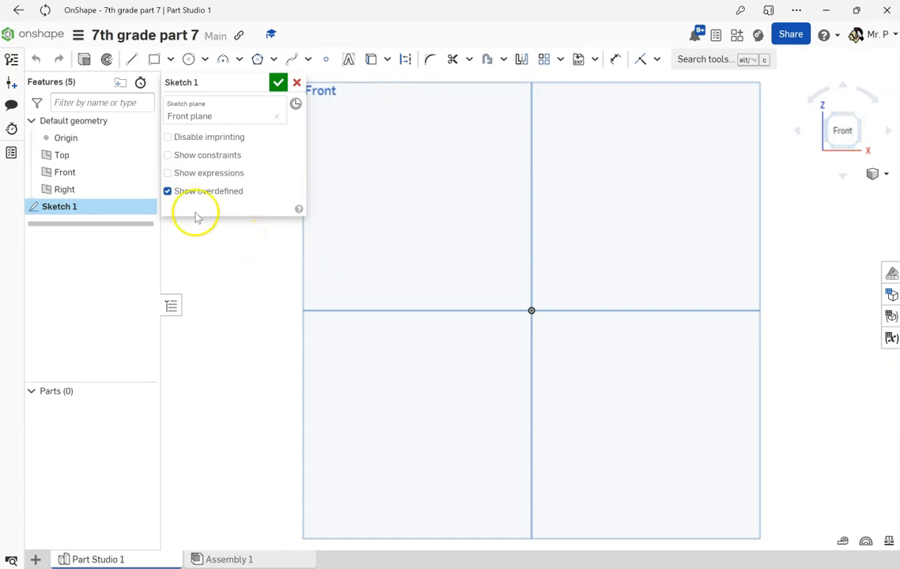
- Sketch a 3 in by 3 in center point rectangle centred on the origin
{"action": "left_click", "coordinate": [170, 60]}
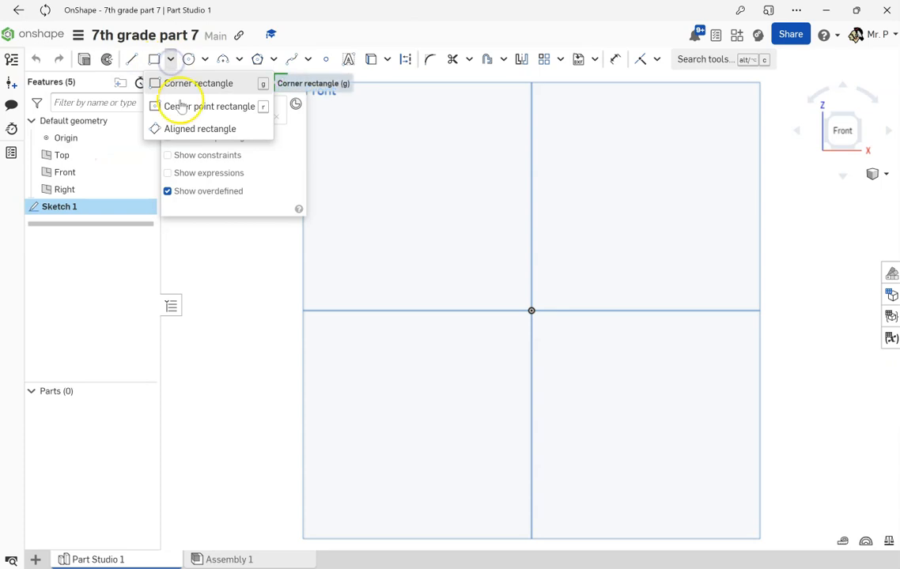
{"action": "left_click", "coordinate": [180, 105]}
{"action": "left_click", "coordinate": [532, 311]}
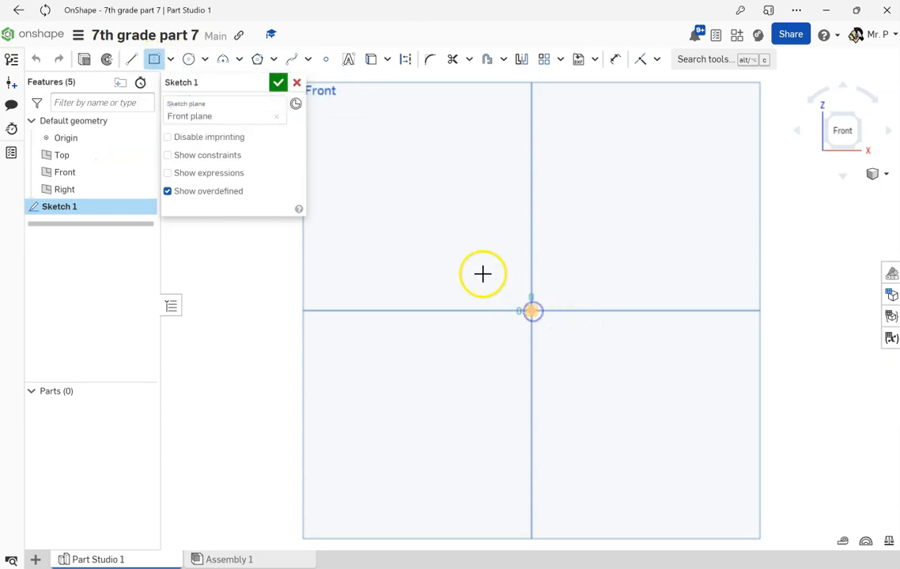
{"action": "left_click", "coordinate": [472, 266]}
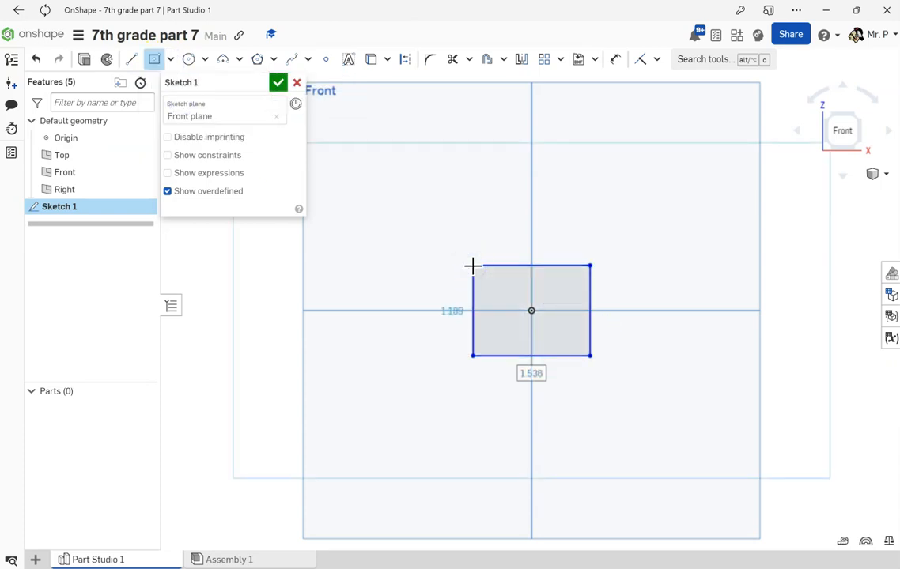
{"action": "type", "text": "3"}
{"action": "key", "text": "Tab"}
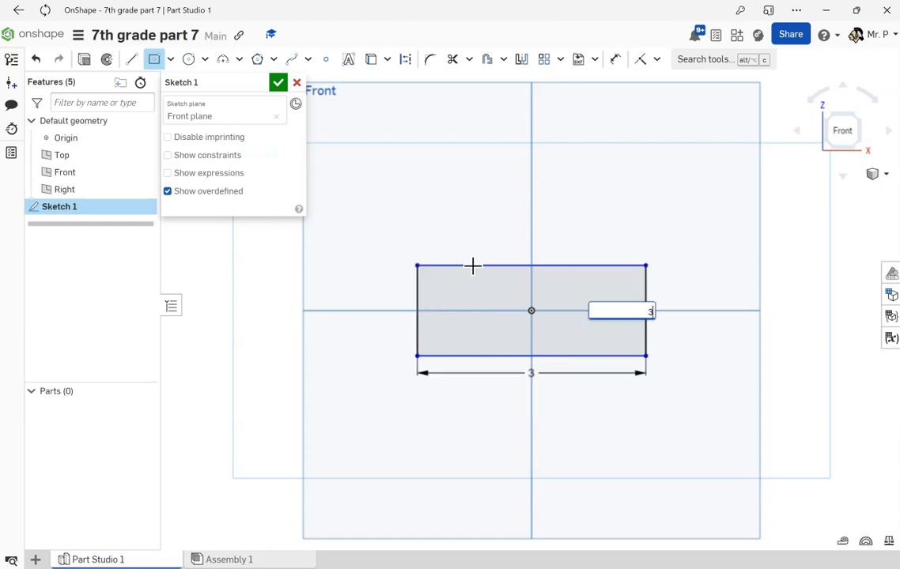
{"action": "type", "text": "3"}
{"action": "key", "text": "Return"}
- Sketch a second center point rectangle, 5 in by 5 in, around the first one from the origin
{"action": "left_click", "coordinate": [530, 309]}
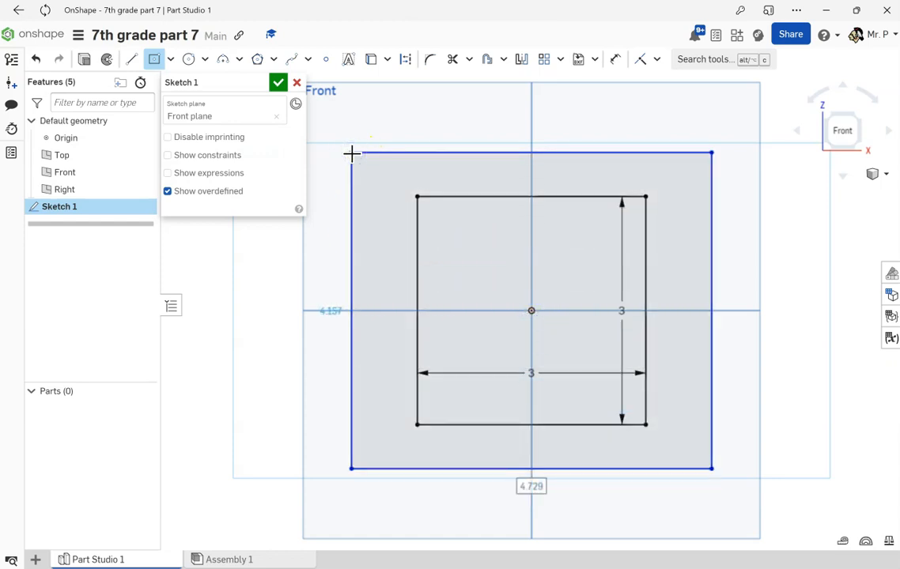
{"action": "type", "text": "5"}
{"action": "key", "text": "Tab"}
{"action": "type", "text": "5"}
{"action": "key", "text": "Return"}
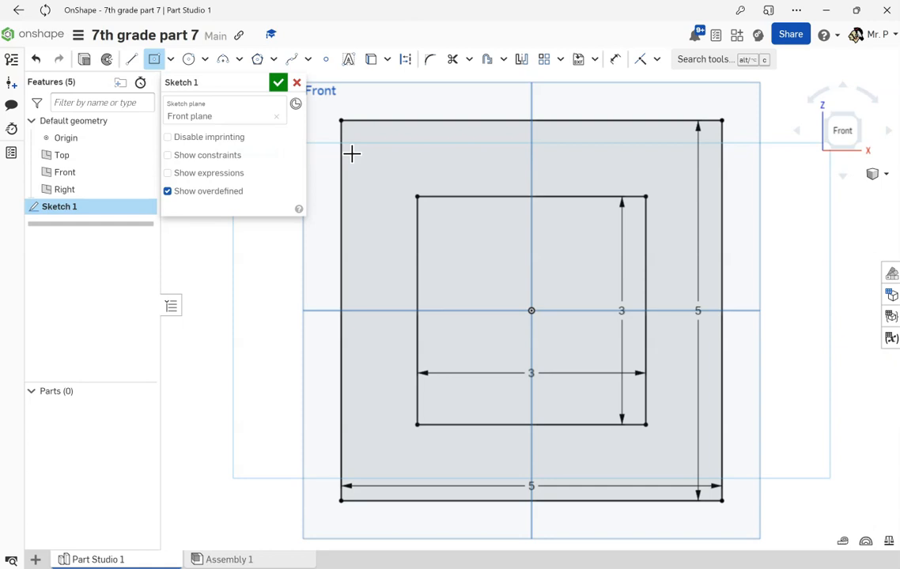
- Extrude the region between the two squares symmetrically to a depth of 3 in as a new solid
{"action": "left_click", "coordinate": [84, 59]}
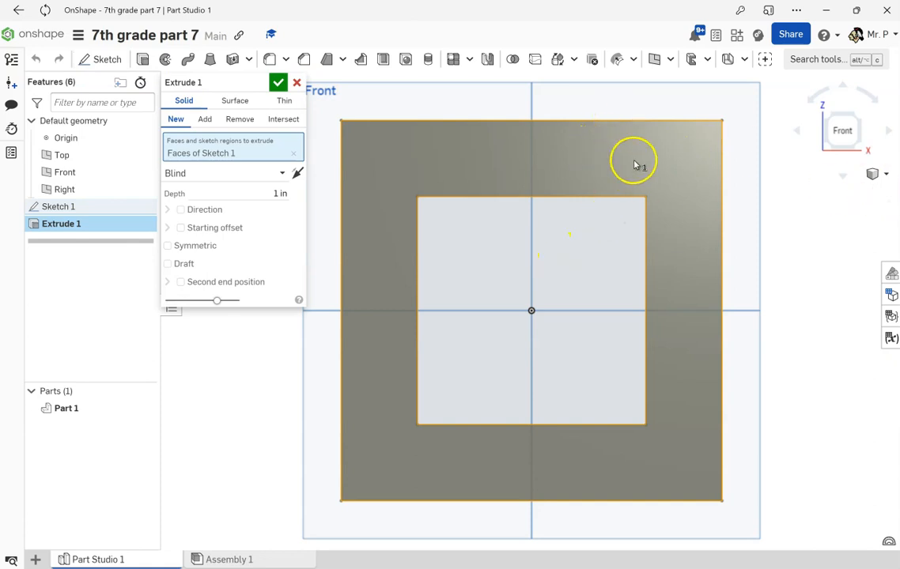
{"action": "left_click", "coordinate": [876, 170]}
{"action": "left_click", "coordinate": [822, 193]}
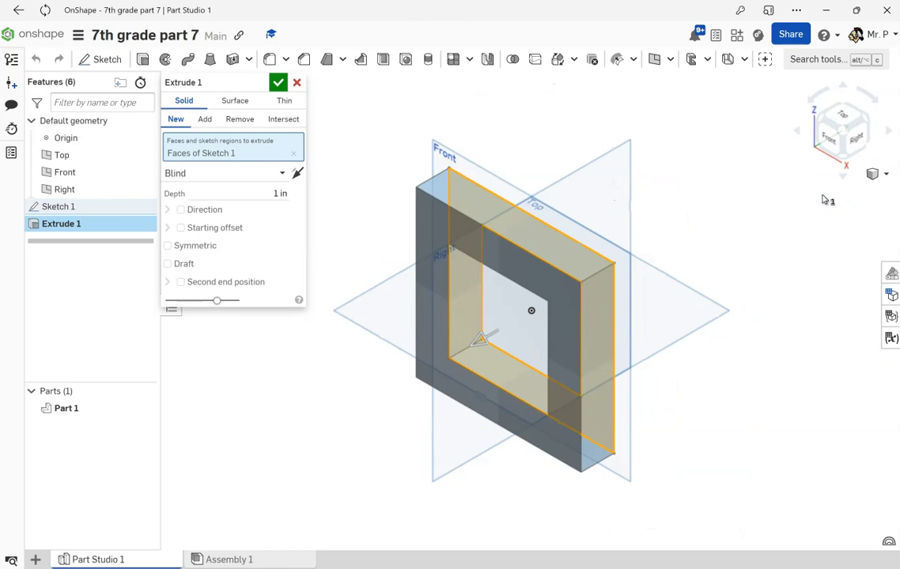
{"action": "left_click", "coordinate": [179, 250]}
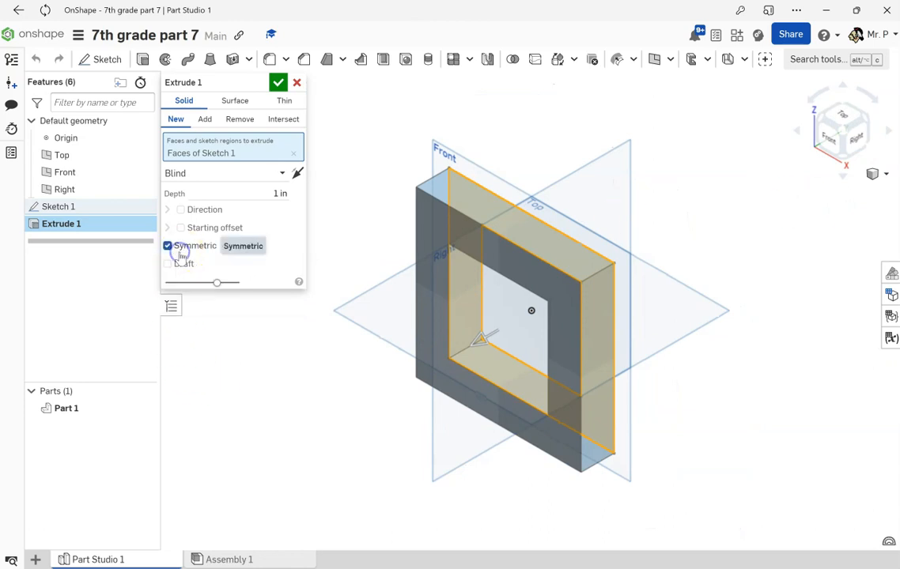
{"action": "left_click", "coordinate": [244, 193]}
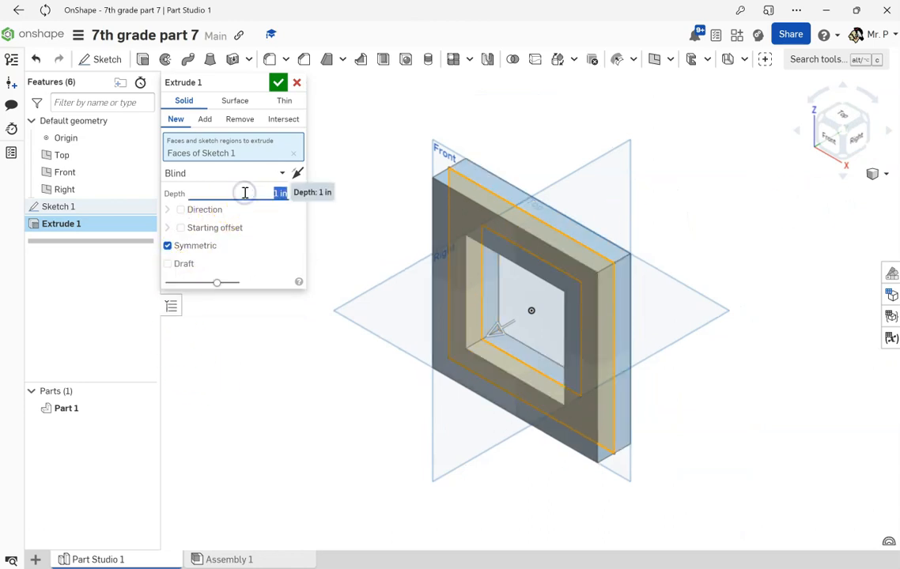
{"action": "key", "text": "Return"}
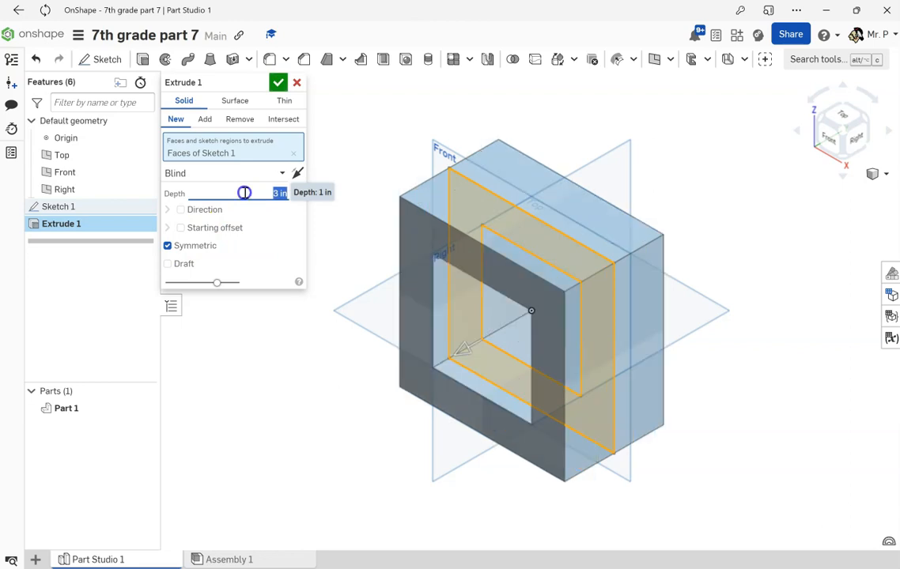
{"action": "left_click", "coordinate": [281, 83]}
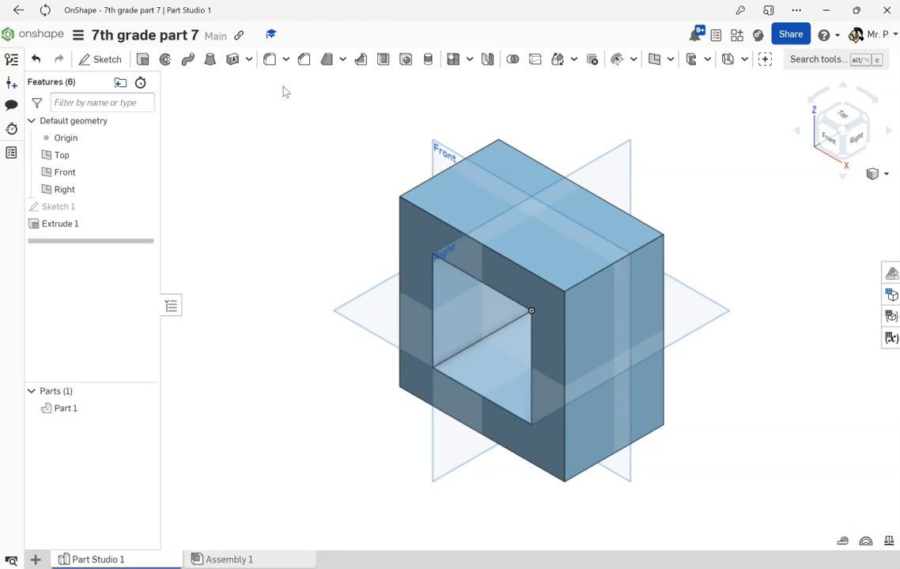
- Set up a fillet with a 1 in radius on the four outer corner edges of the block
{"action": "left_click", "coordinate": [270, 61]}
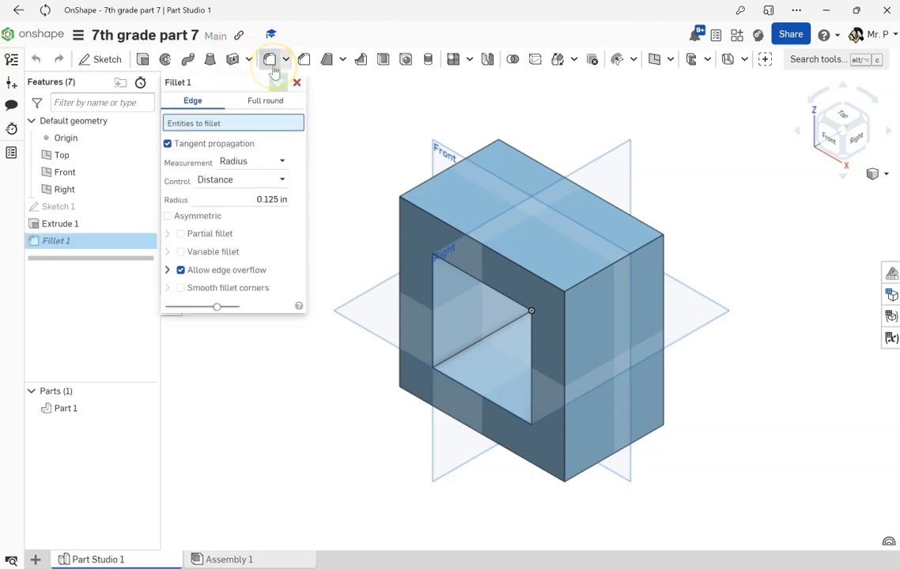
{"action": "left_click", "coordinate": [268, 198]}
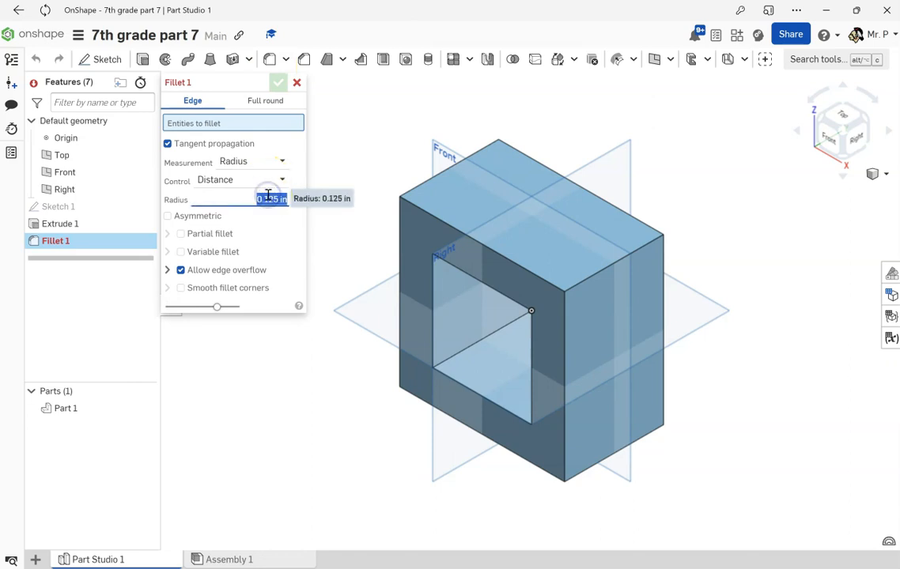
{"action": "key", "text": "Return"}
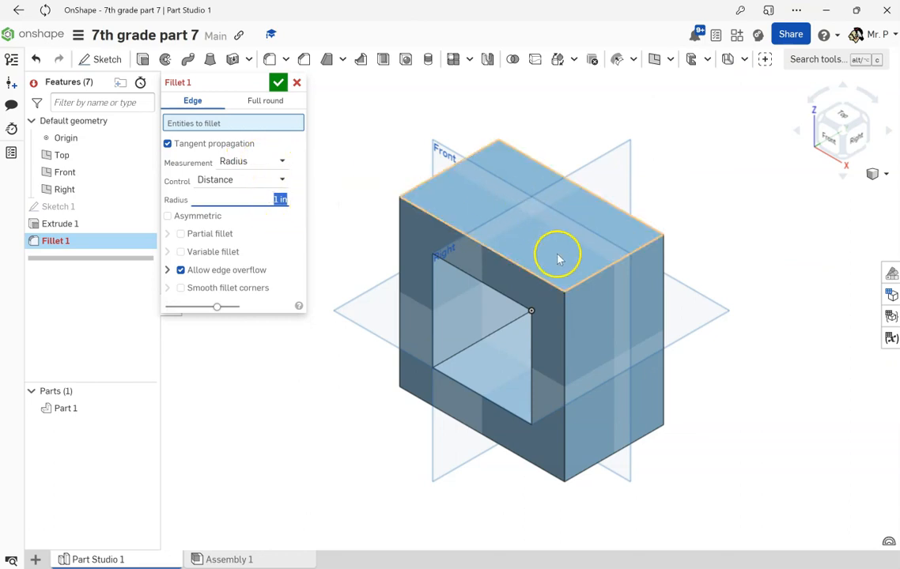
{"action": "left_click", "coordinate": [586, 267]}
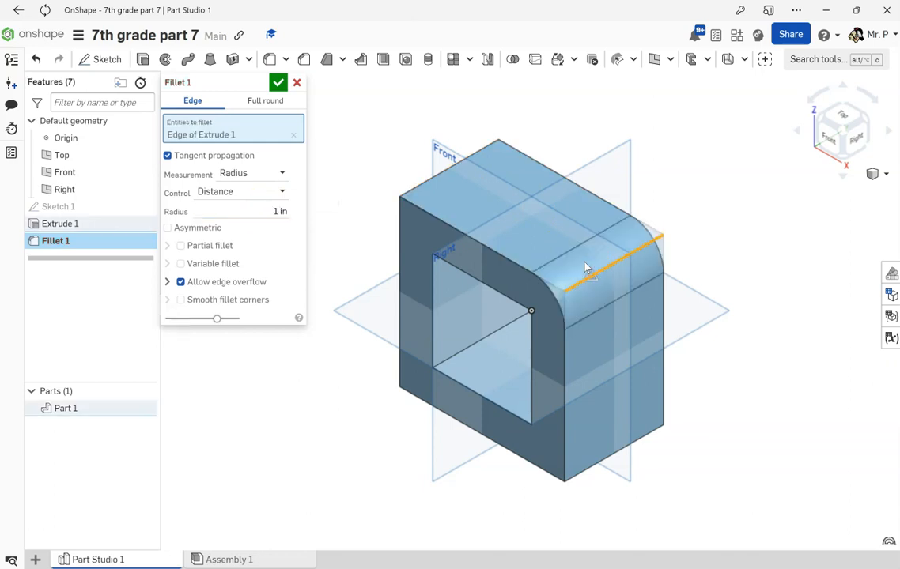
{"action": "left_click", "coordinate": [417, 185]}
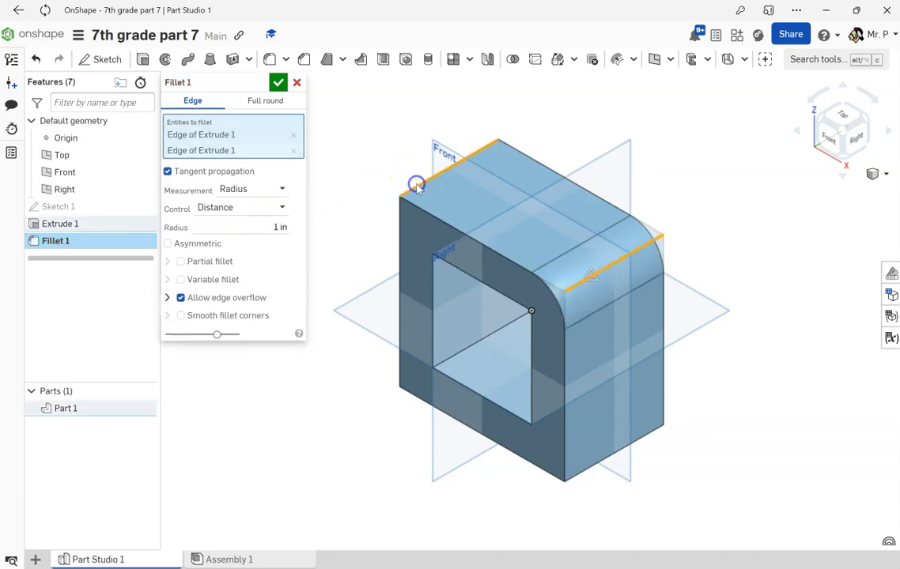
{"action": "left_click", "coordinate": [608, 461]}
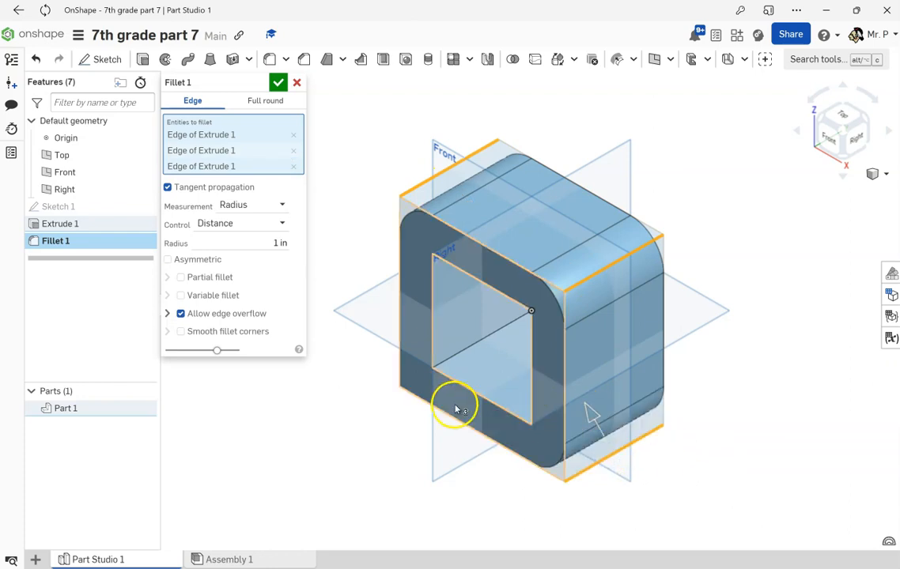
{"action": "left_click", "coordinate": [818, 124]}
{"action": "left_click", "coordinate": [506, 486]}
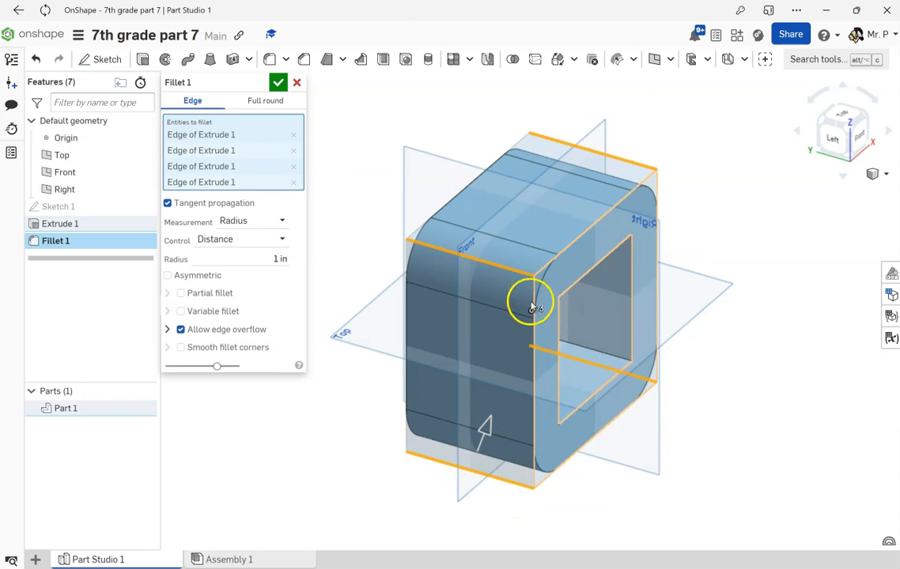
{"action": "left_click", "coordinate": [536, 223]}
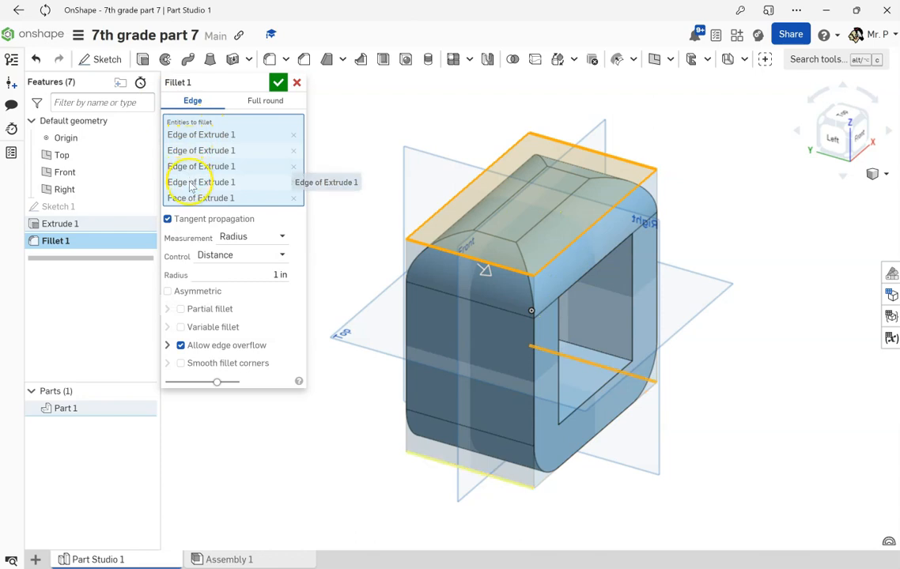
{"action": "left_click", "coordinate": [293, 197]}
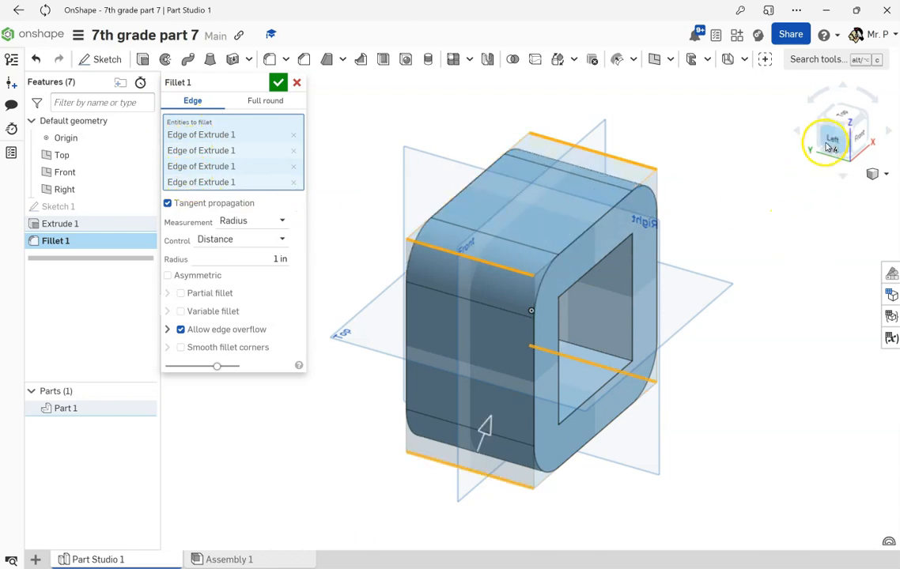
- Add the four inner corner edges of the square opening to the 1 in fillet and accept it
{"action": "left_click", "coordinate": [619, 358]}
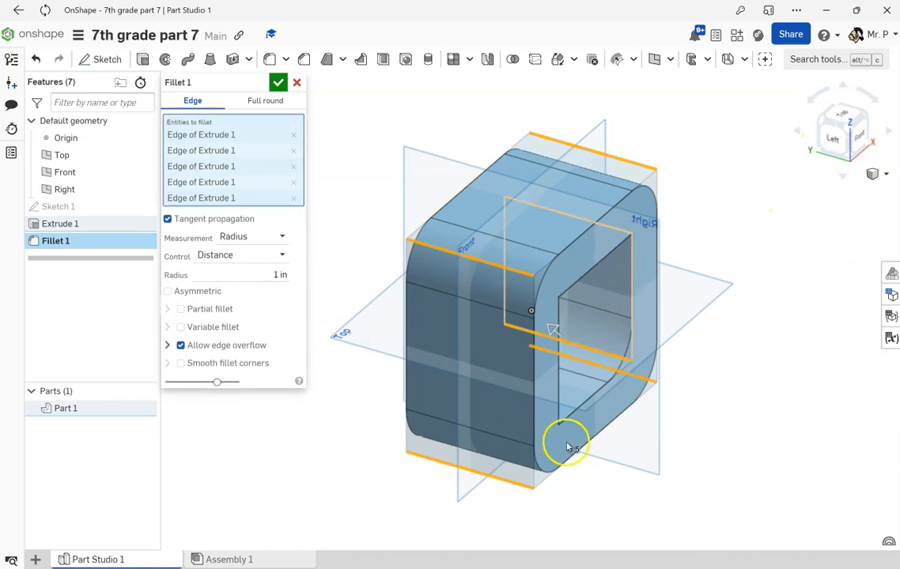
{"action": "left_click", "coordinate": [867, 122]}
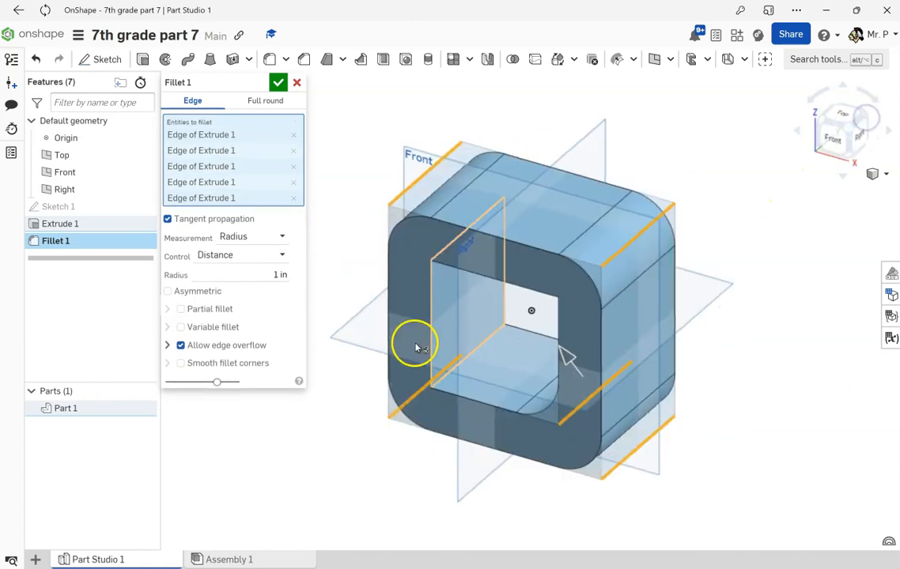
{"action": "left_click", "coordinate": [451, 373]}
{"action": "left_click", "coordinate": [850, 156]}
{"action": "left_click", "coordinate": [468, 269]}
{"action": "left_click", "coordinate": [826, 149]}
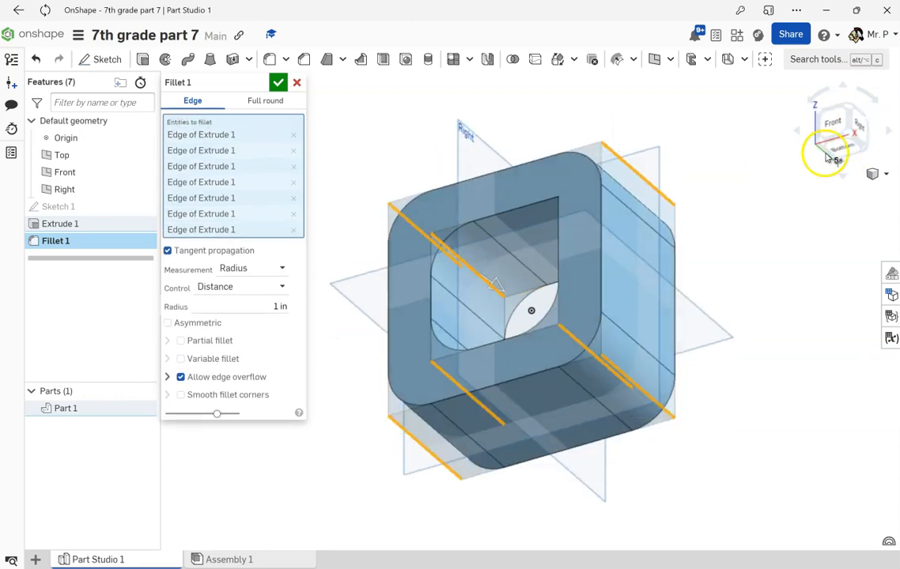
{"action": "left_click", "coordinate": [606, 267]}
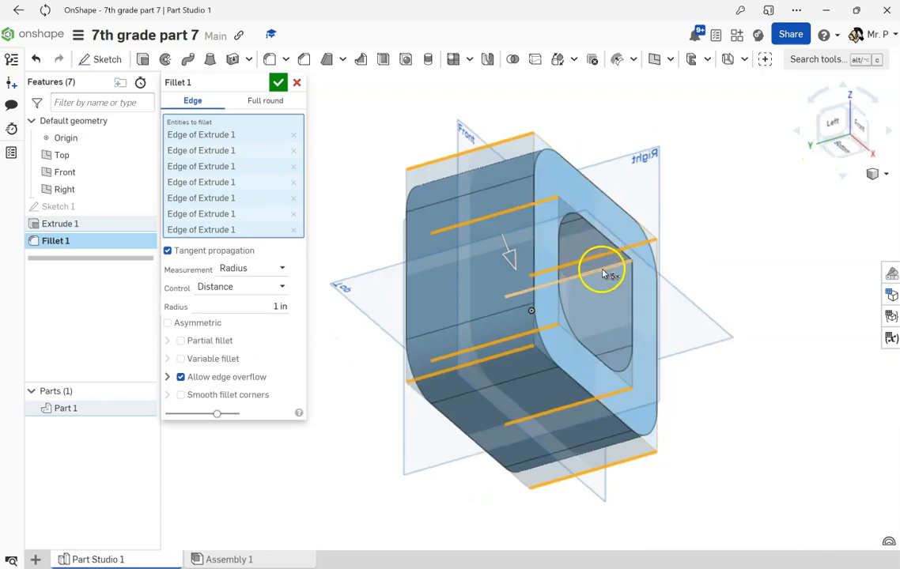
{"action": "left_click", "coordinate": [860, 129]}
{"action": "left_click", "coordinate": [873, 174]}
{"action": "left_click", "coordinate": [838, 196]}
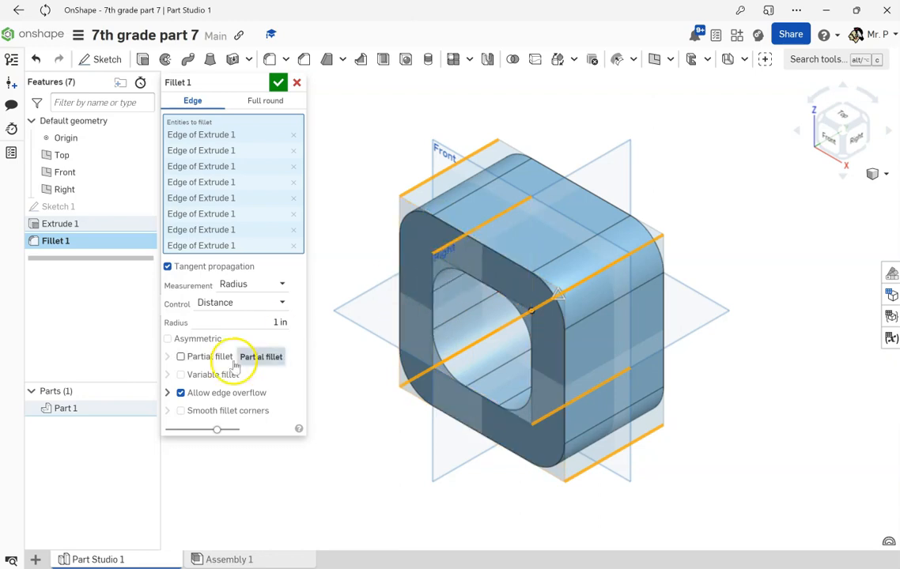
{"action": "left_click", "coordinate": [279, 84]}
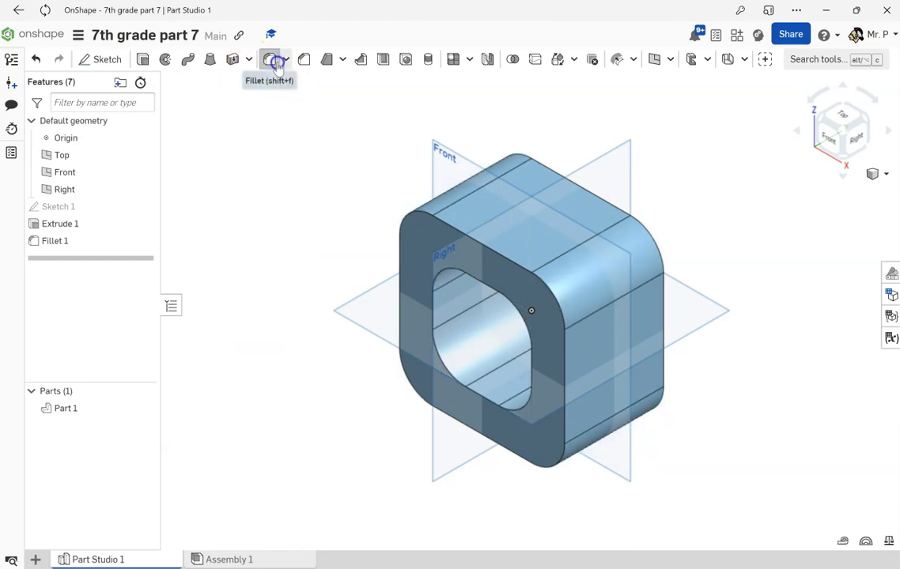
- Set up a second fillet with a 0.25 in radius on the front face's outer edge and opening edge
{"action": "left_click", "coordinate": [270, 59]}
{"action": "left_click", "coordinate": [280, 199]}
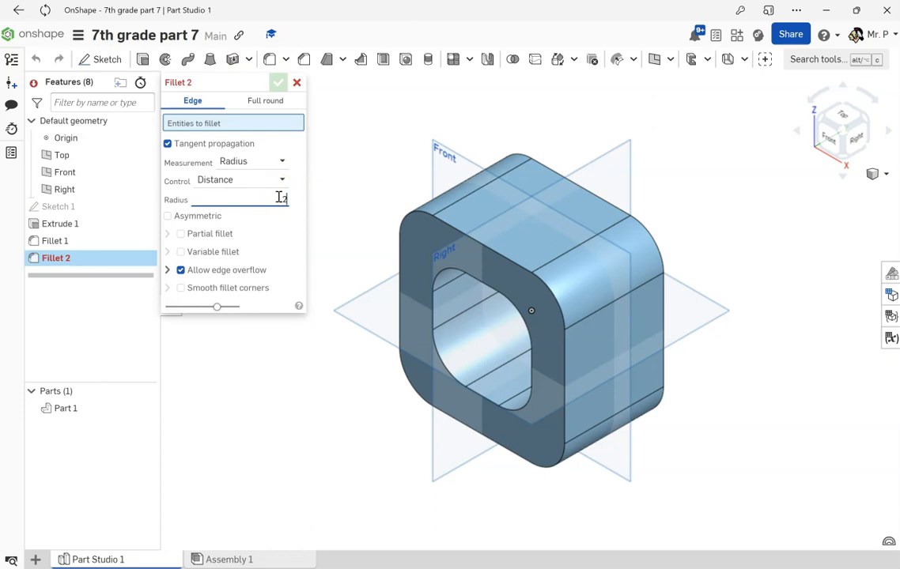
{"action": "type", "text": ".25"}
{"action": "key", "text": "Return"}
{"action": "left_click", "coordinate": [473, 230]}
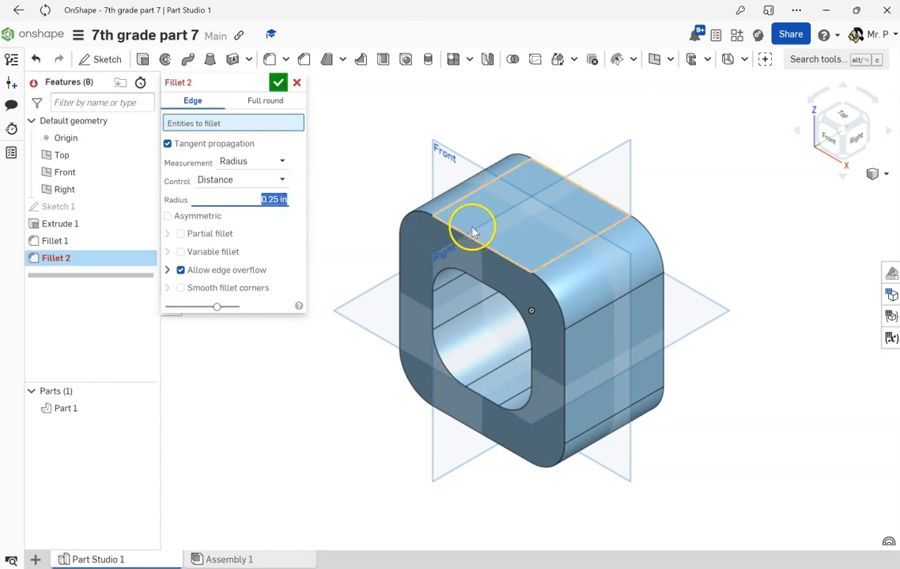
{"action": "left_click", "coordinate": [475, 241]}
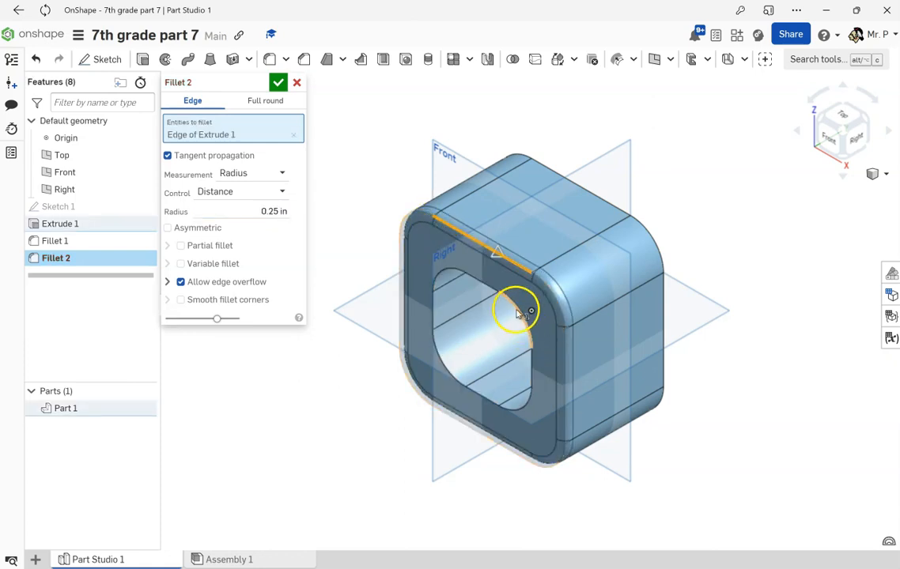
{"action": "left_click", "coordinate": [497, 296]}
- Add the back face's outer edge and opening edge to the 0.25 in fillet and accept it
{"action": "left_click", "coordinate": [862, 132]}
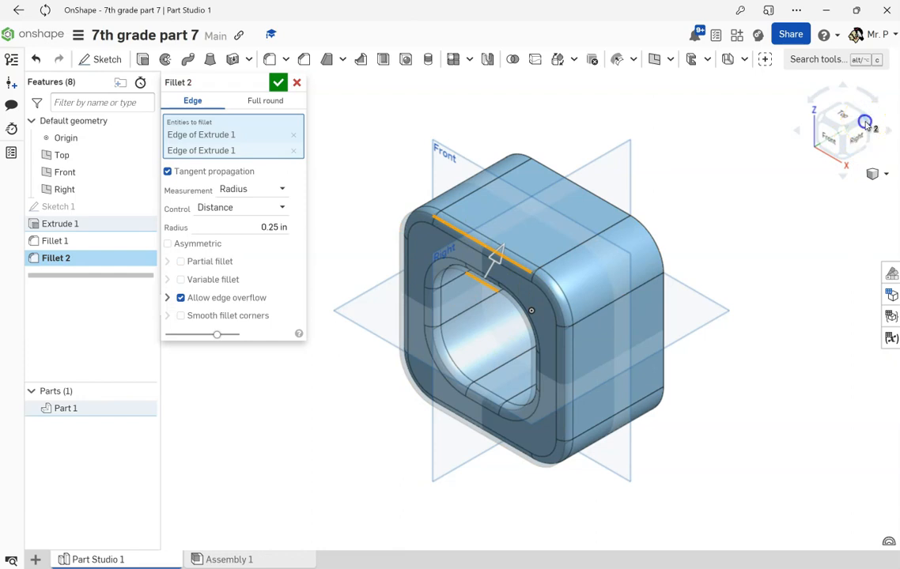
{"action": "left_click", "coordinate": [867, 127]}
{"action": "left_click", "coordinate": [594, 229]}
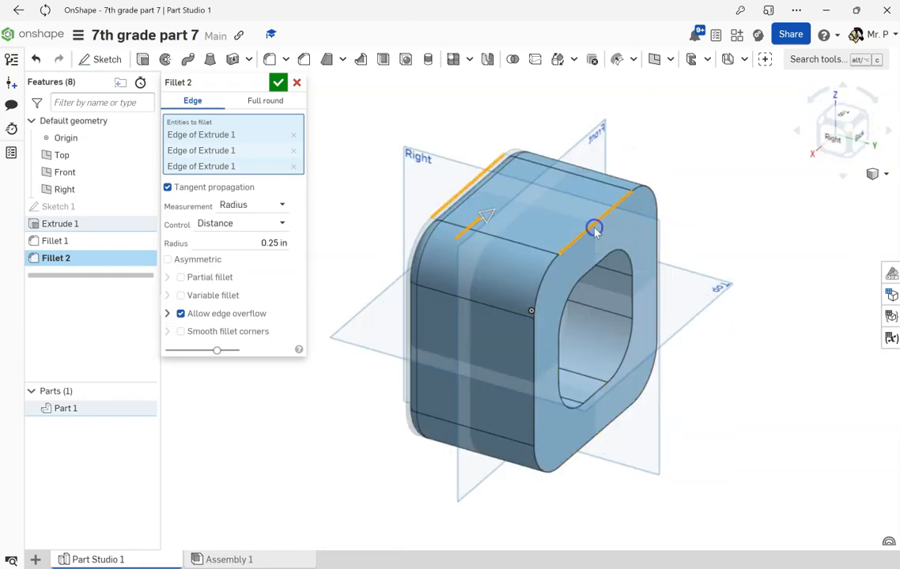
{"action": "left_click", "coordinate": [596, 395]}
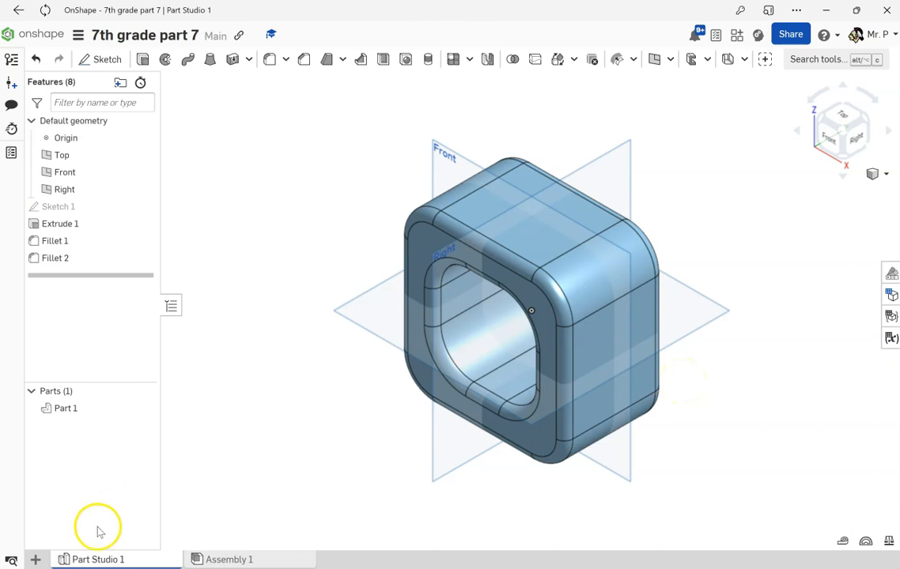
- Create a new drawing from the ANSI_A_INCH.dwt template with no views
{"action": "left_click", "coordinate": [35, 559]}
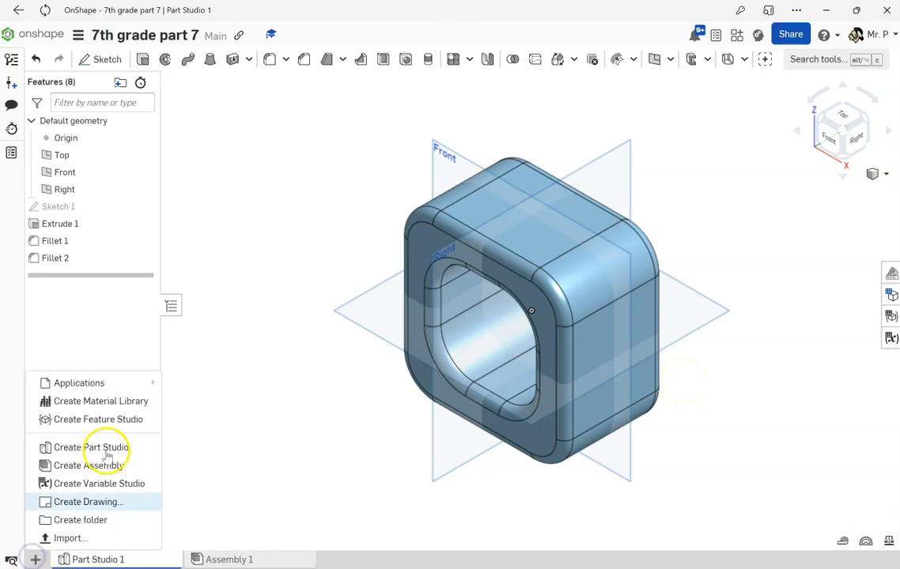
{"action": "left_click", "coordinate": [88, 503]}
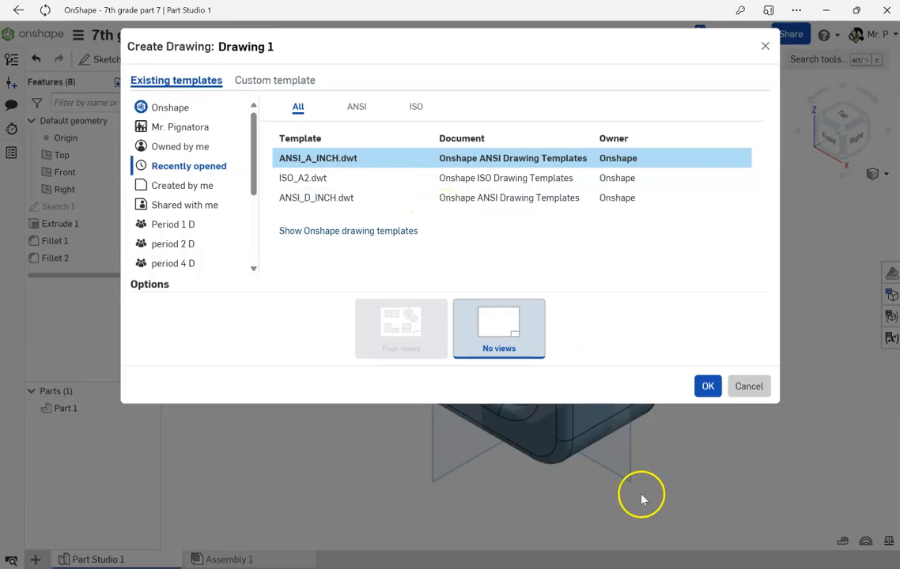
{"action": "left_click", "coordinate": [708, 387]}
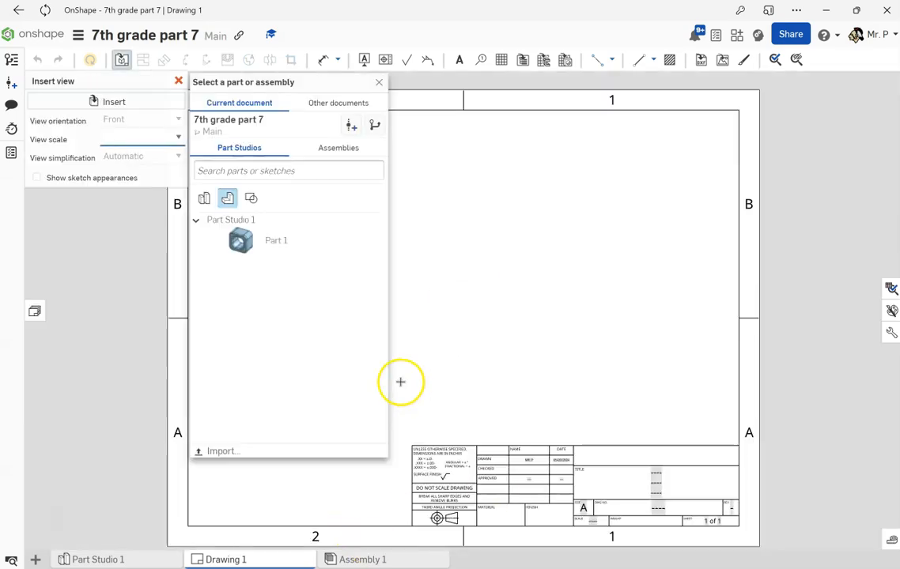
- Insert a front view of Part 1 on the sheet's lower left and project its top, right-side and isometric views
{"action": "left_click", "coordinate": [260, 241]}
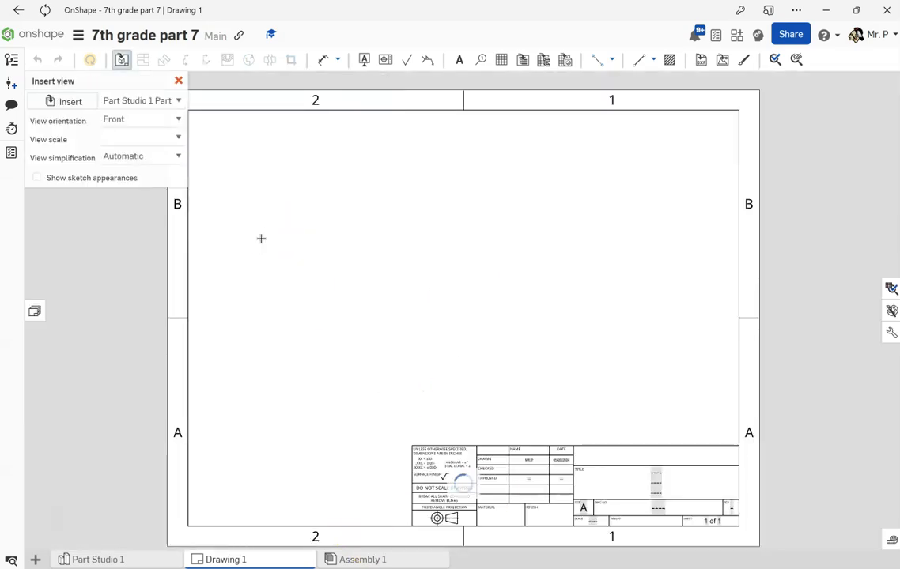
{"action": "left_click", "coordinate": [294, 353]}
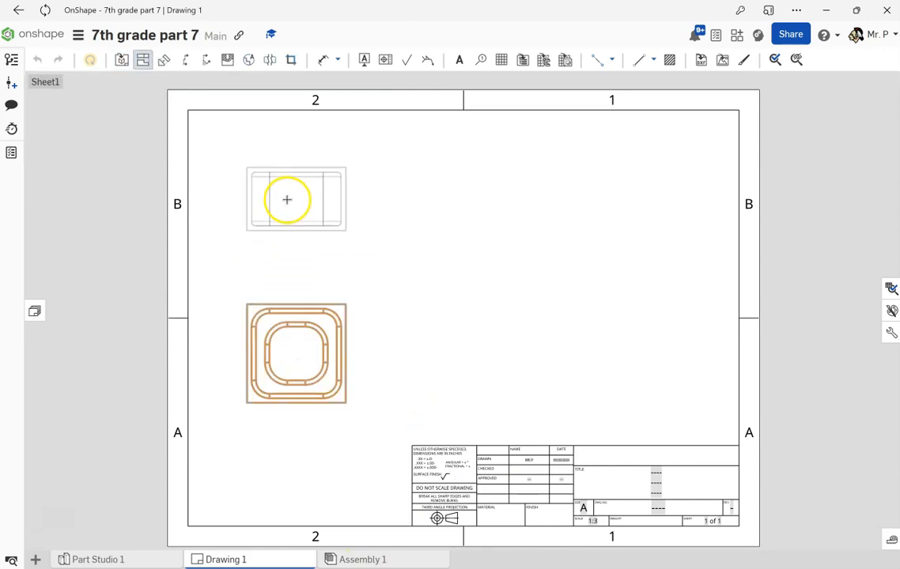
{"action": "left_click", "coordinate": [287, 200]}
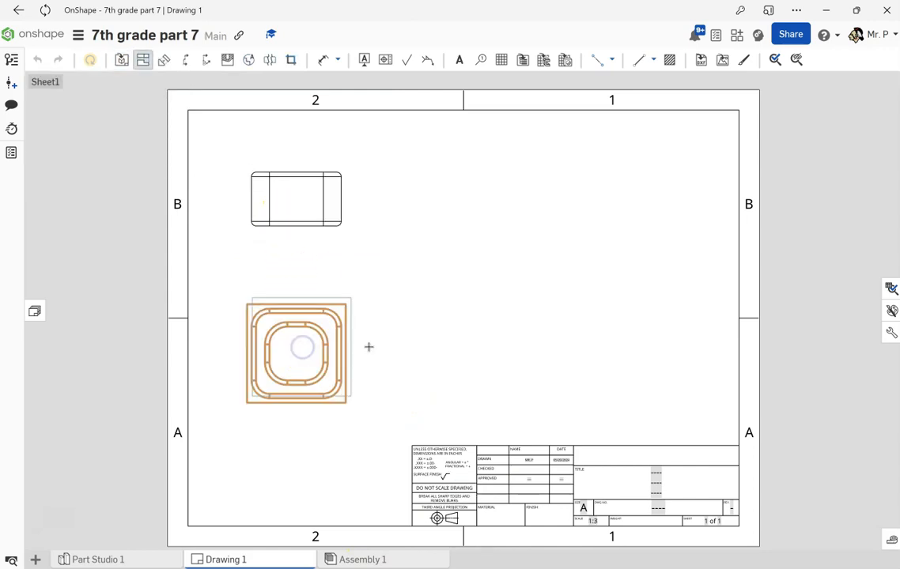
{"action": "left_click", "coordinate": [480, 363]}
{"action": "left_click", "coordinate": [291, 364]}
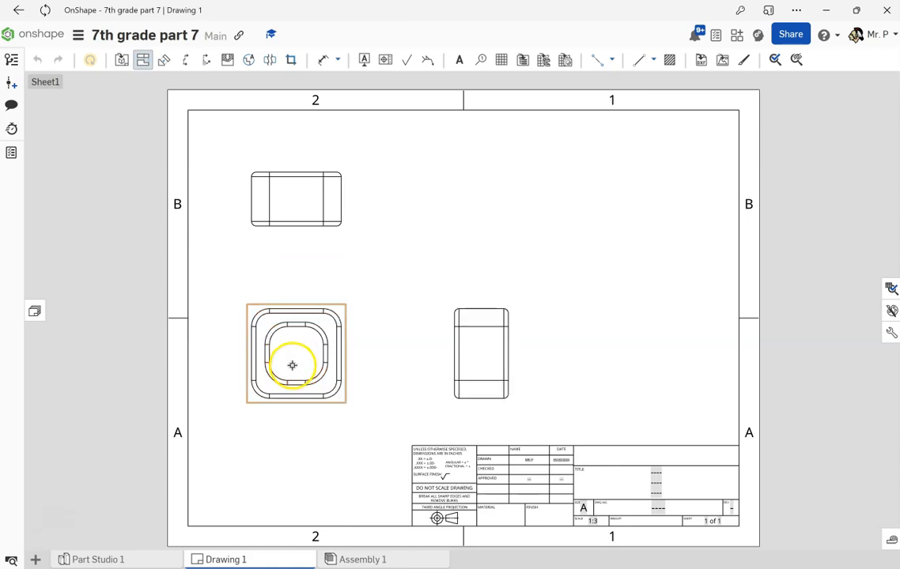
{"action": "left_click", "coordinate": [469, 207]}
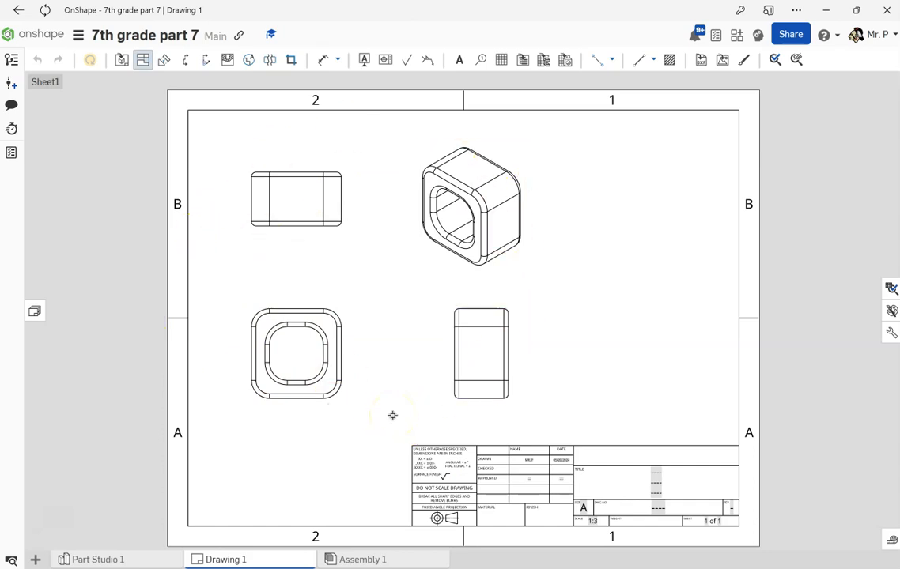
{"action": "key", "text": "Escape"}
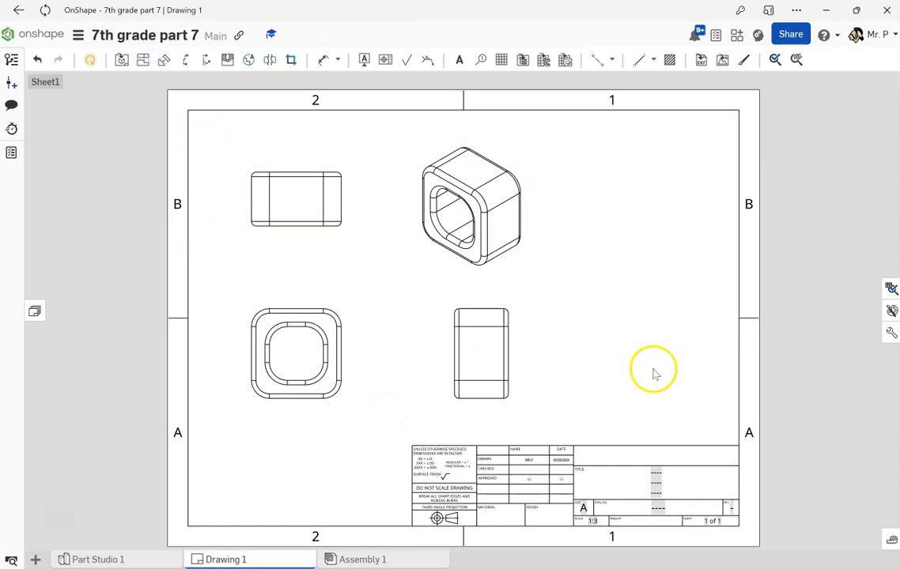
- Delete the right-side view and project it again from the front view
{"action": "left_click", "coordinate": [143, 63]}
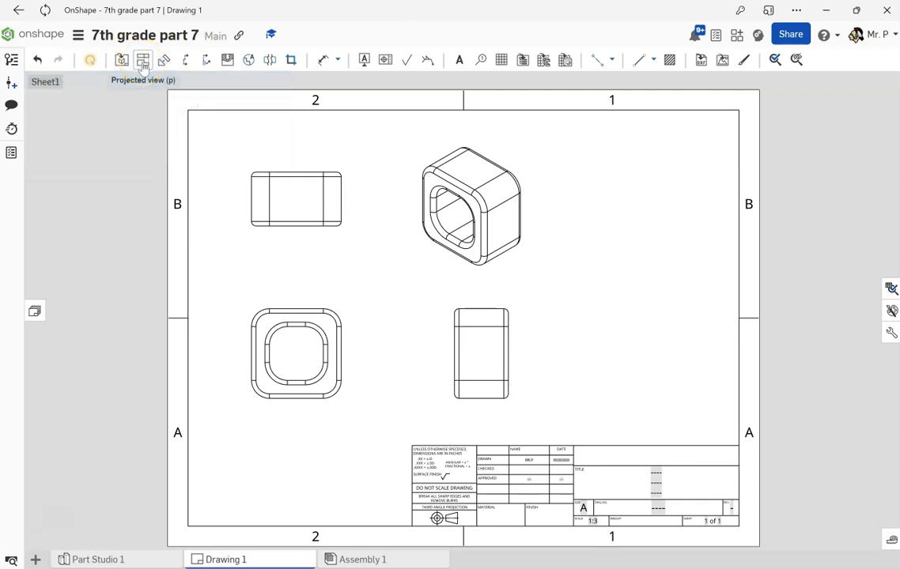
{"action": "left_click", "coordinate": [482, 318]}
{"action": "key", "text": "Delete"}
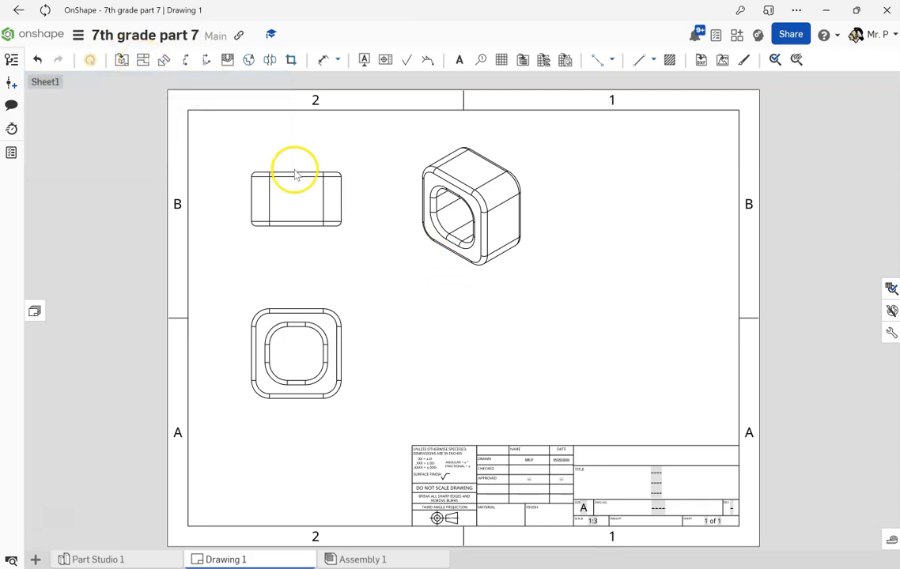
{"action": "left_click", "coordinate": [140, 63]}
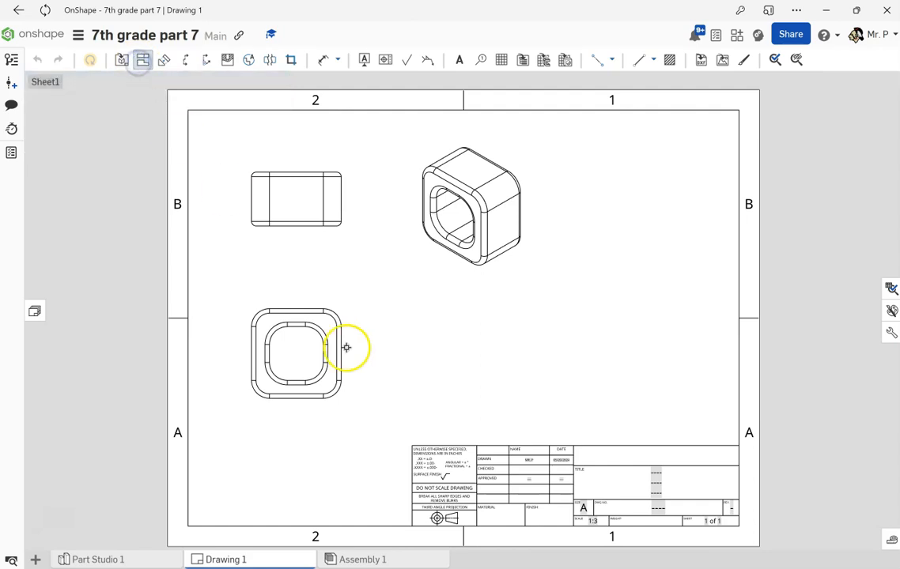
{"action": "left_click", "coordinate": [322, 375]}
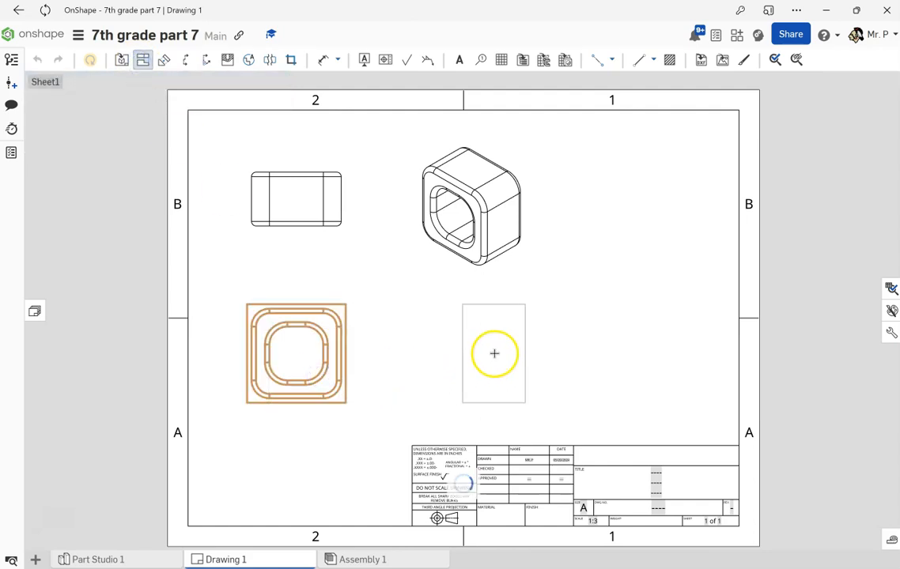
{"action": "left_click", "coordinate": [489, 353]}
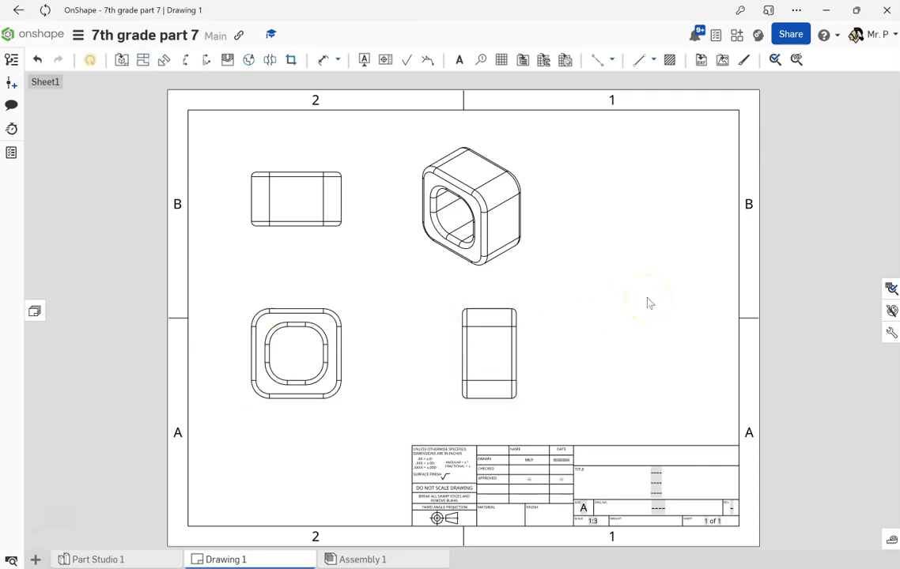
- Dimension the opening's height in the front view, placing the dimension to the right of the view
{"action": "key", "text": "d"}
{"action": "scroll", "coordinate": [534, 336], "scroll_direction": "up", "scroll_amount": 1}
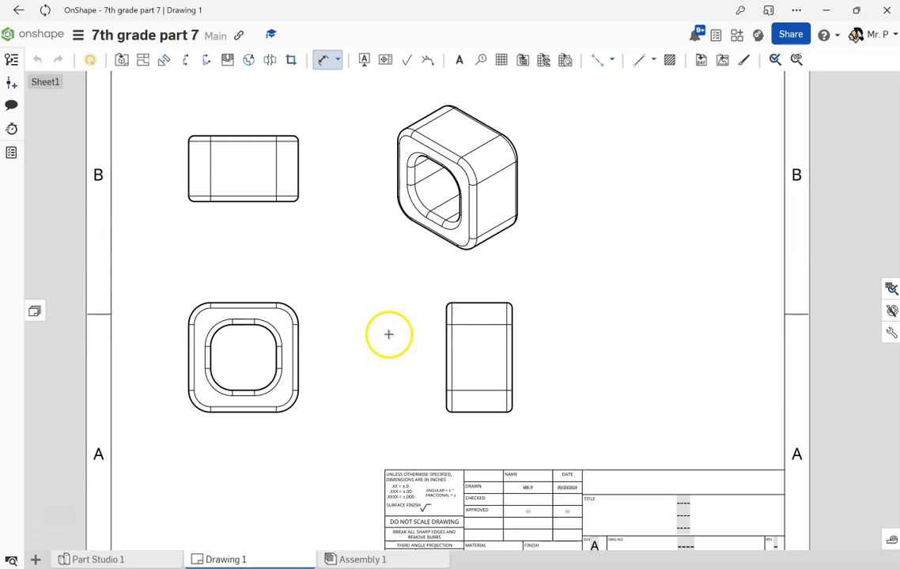
{"action": "left_click", "coordinate": [249, 325]}
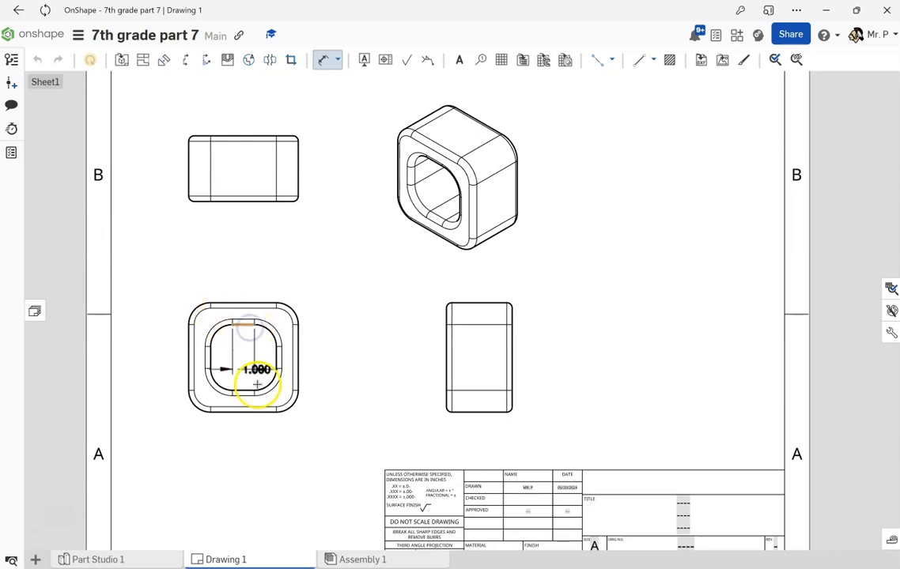
{"action": "left_click", "coordinate": [246, 391]}
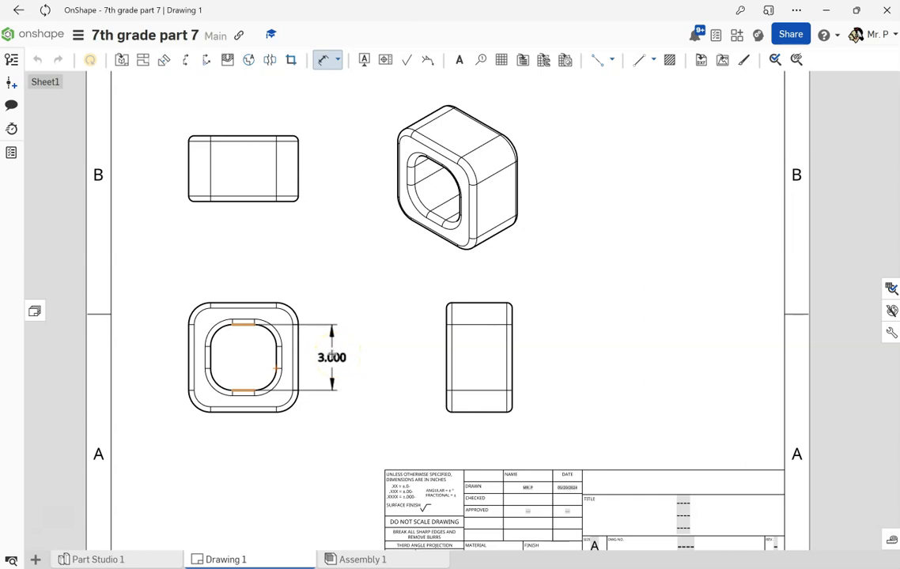
{"action": "left_click", "coordinate": [331, 356]}
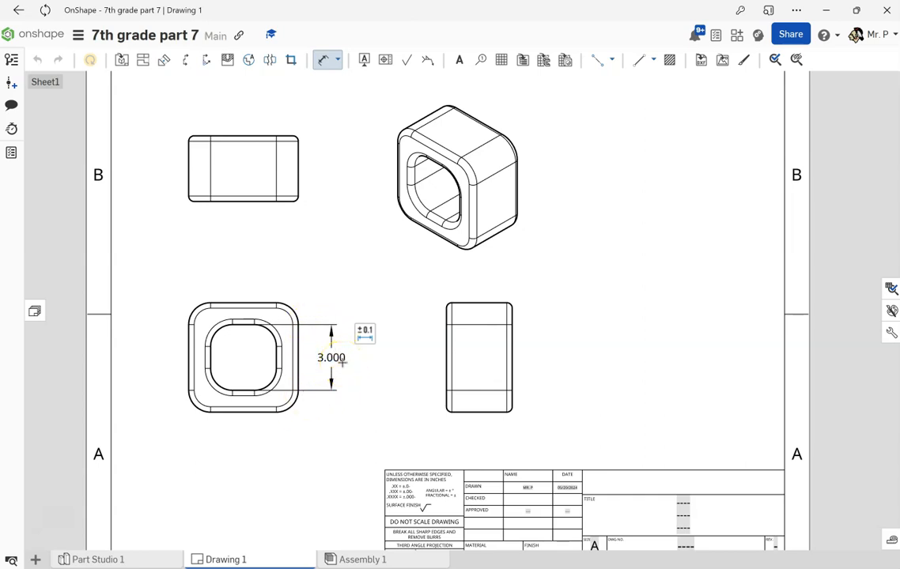
- Add radius dimensions to the lower-right outer corner and the lower-right opening corner of the front view
{"action": "left_click", "coordinate": [295, 402]}
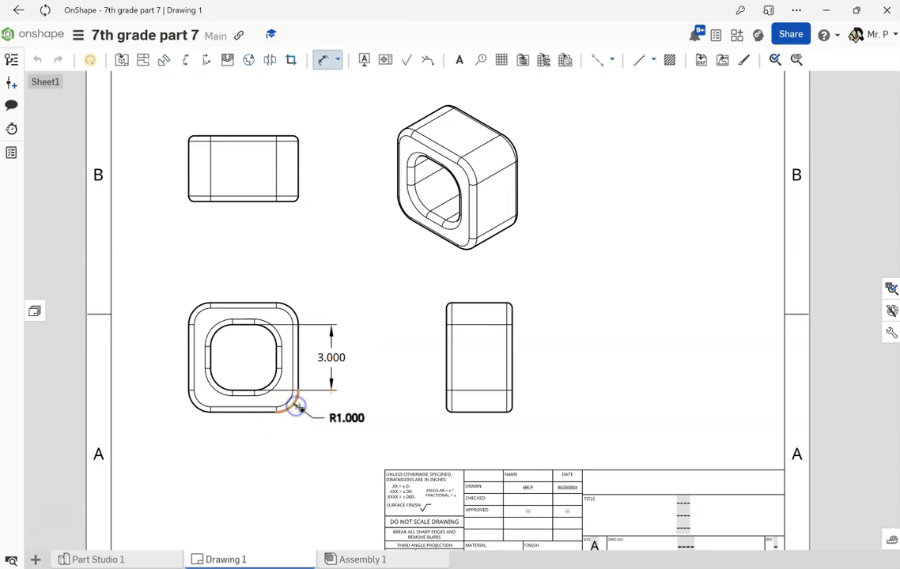
{"action": "left_click", "coordinate": [313, 417]}
{"action": "left_click", "coordinate": [266, 385]}
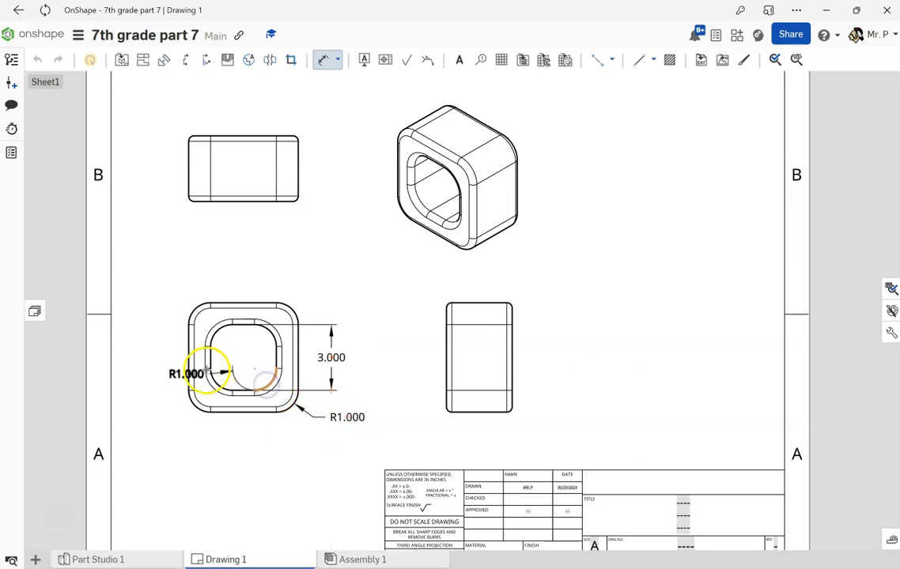
{"action": "left_click", "coordinate": [175, 369]}
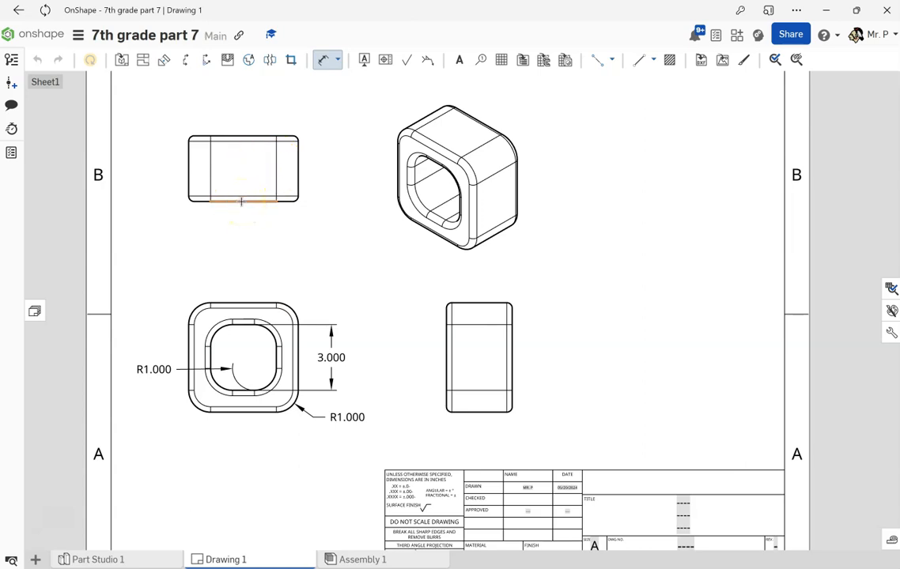
- Dimension the opening's width below the top view and the block's overall width above it
{"action": "left_click", "coordinate": [275, 179]}
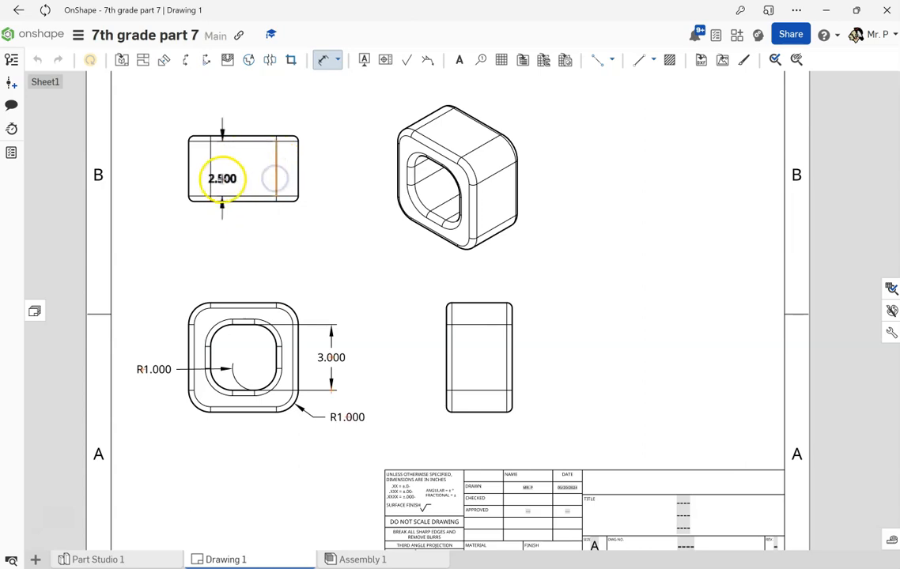
{"action": "left_click", "coordinate": [210, 177]}
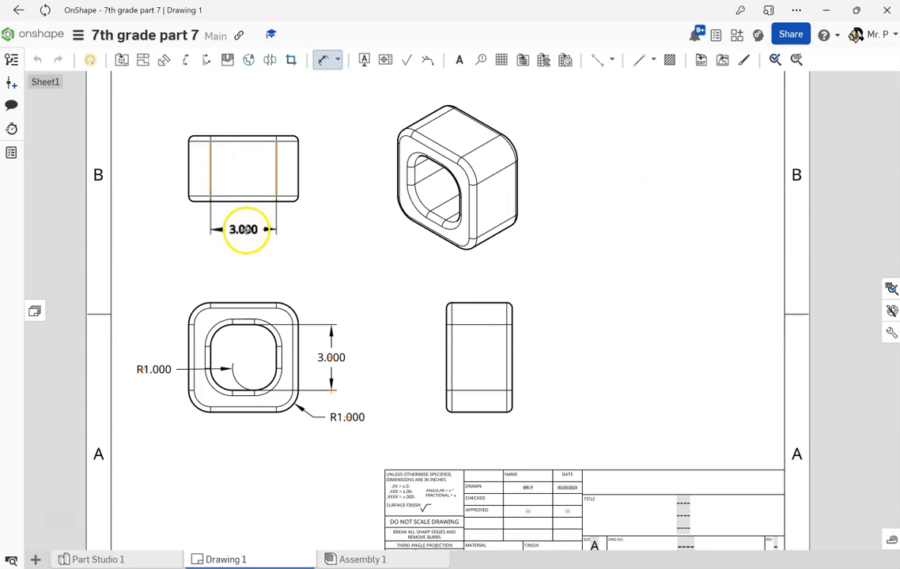
{"action": "left_click", "coordinate": [242, 224]}
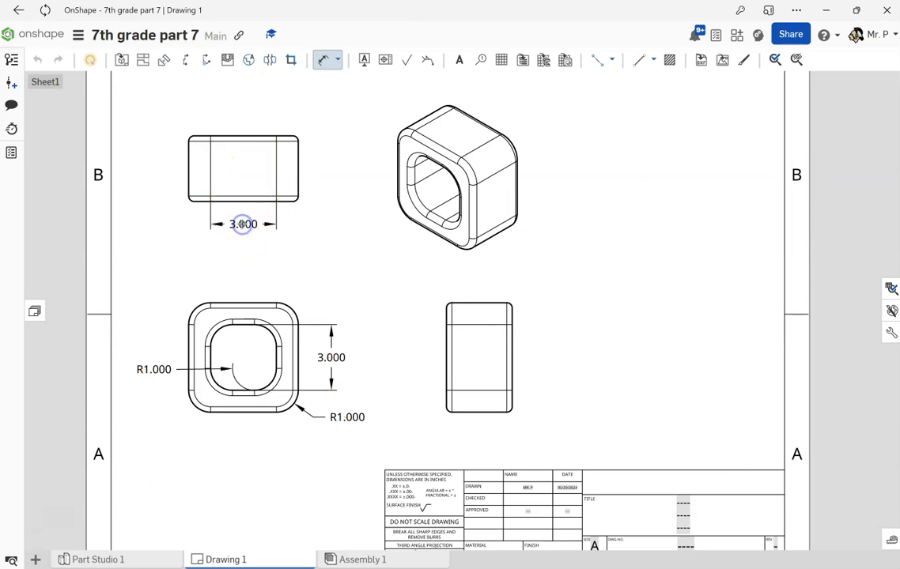
{"action": "left_click", "coordinate": [298, 176]}
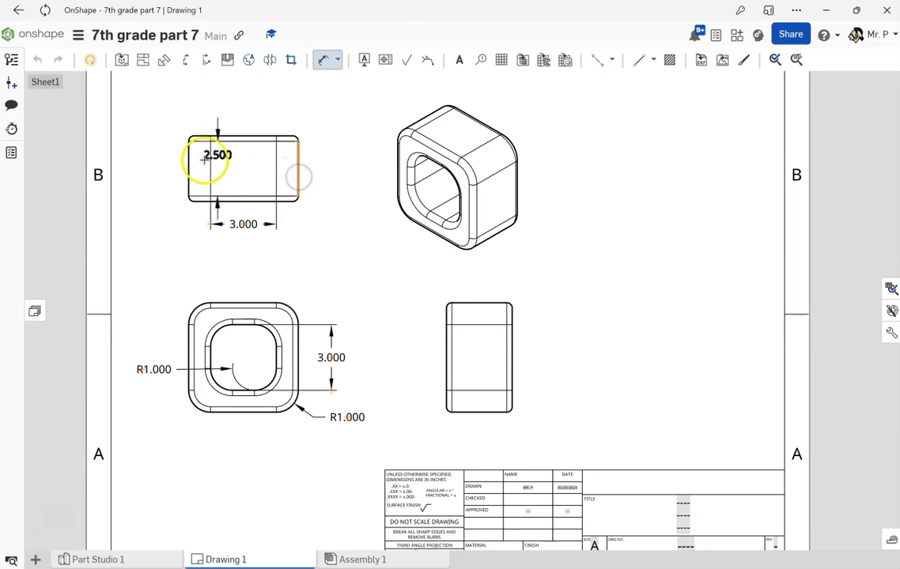
{"action": "left_click", "coordinate": [189, 161]}
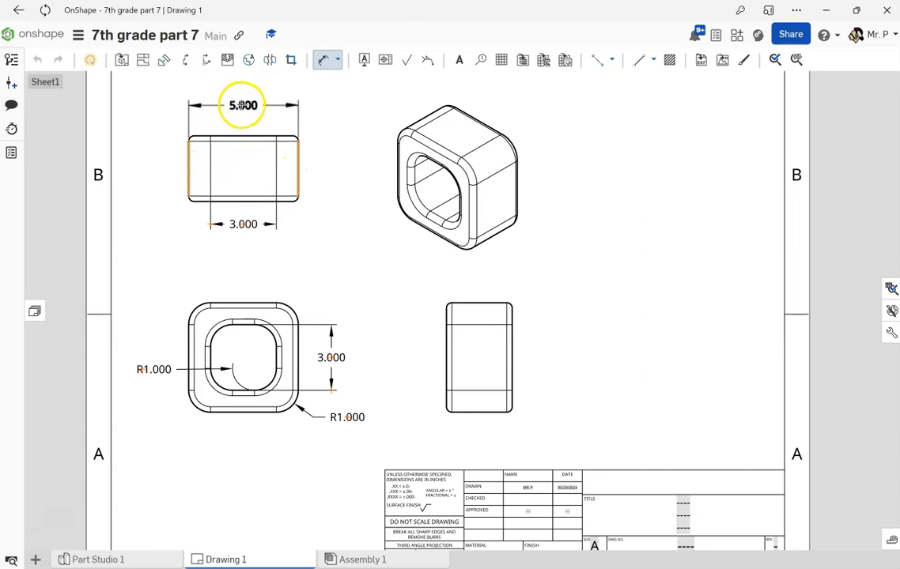
{"action": "left_click", "coordinate": [243, 104]}
{"action": "left_click", "coordinate": [398, 340]}
{"action": "left_click", "coordinate": [575, 424]}
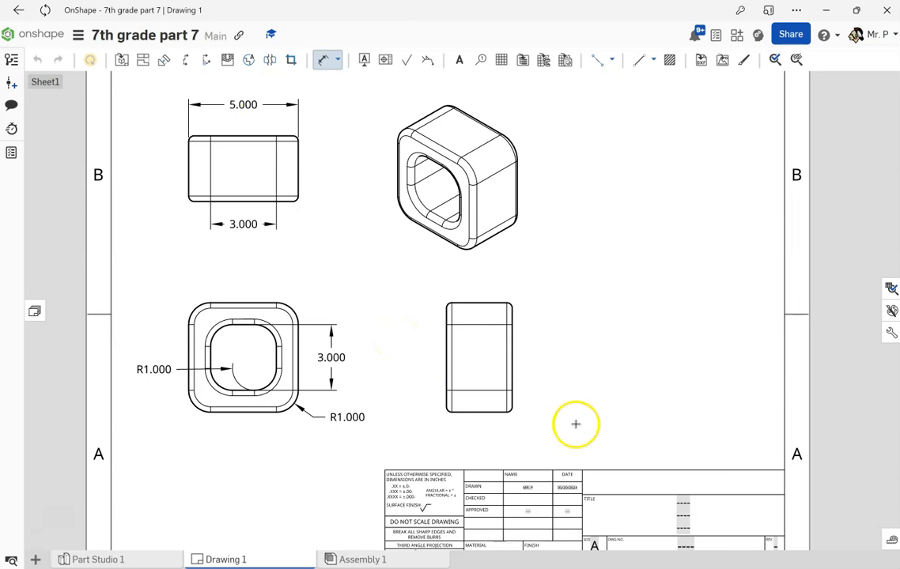
- Dimension the block's depth above the right-side view
{"action": "left_click", "coordinate": [444, 338]}
{"action": "left_click", "coordinate": [514, 332]}
{"action": "left_click_drag", "start_coordinate": [512, 333], "coordinate": [478, 289]}
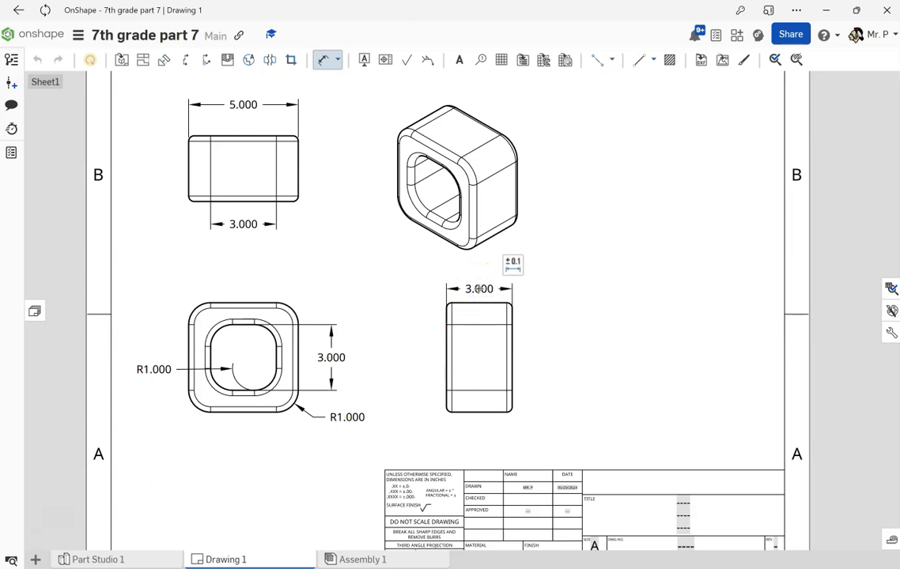
- Add a radius dimension to the small lower-left corner fillet of the right-side view
{"action": "left_click", "coordinate": [447, 412]}
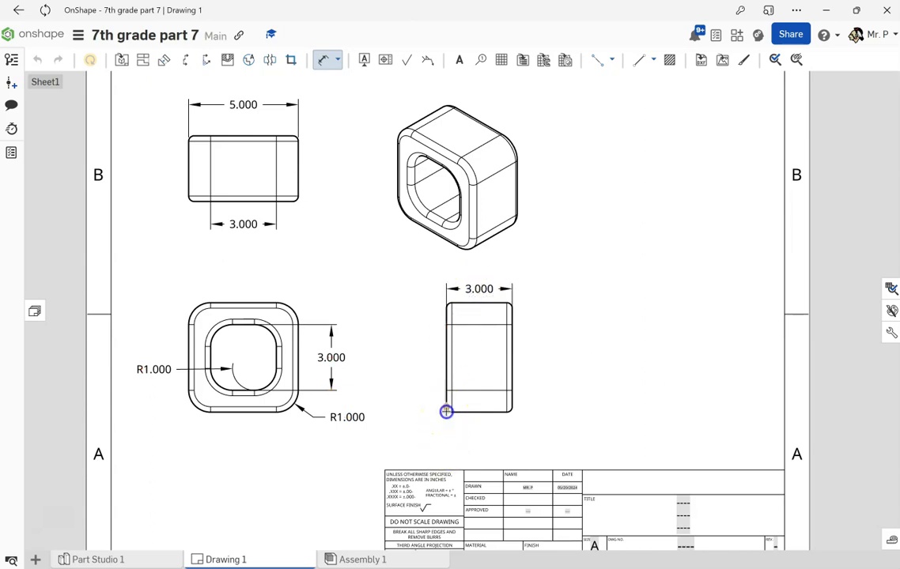
{"action": "left_click_drag", "start_coordinate": [449, 414], "coordinate": [426, 428]}
{"action": "key", "text": "Escape"}
{"action": "key", "text": "d"}
{"action": "scroll", "coordinate": [505, 433], "scroll_direction": "up", "scroll_amount": 5}
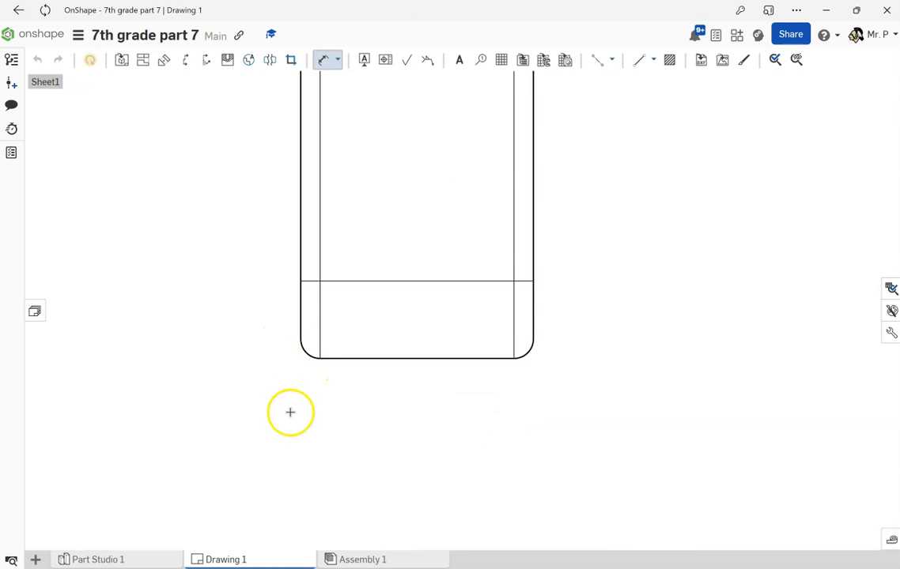
{"action": "left_click", "coordinate": [305, 353]}
{"action": "left_click_drag", "start_coordinate": [305, 353], "coordinate": [268, 373]}
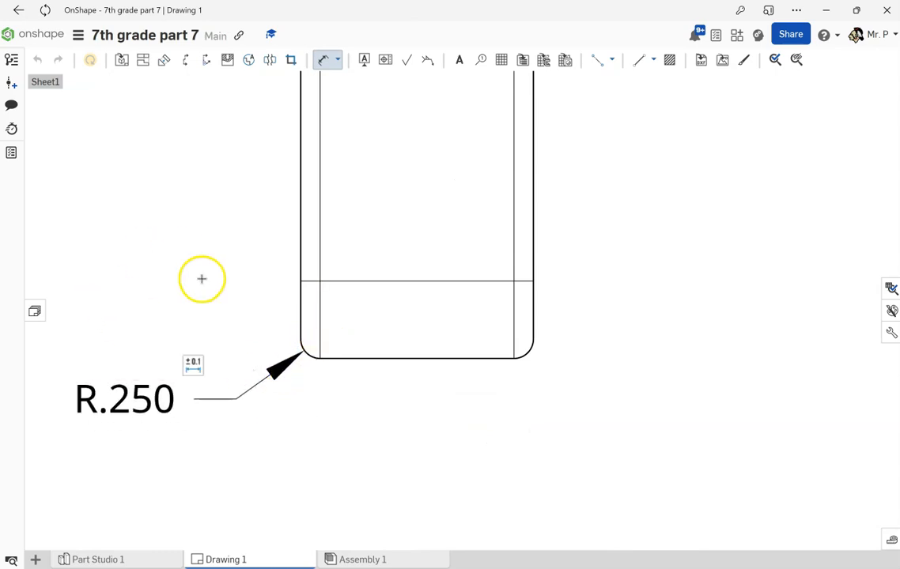
{"action": "key", "text": "Escape"}
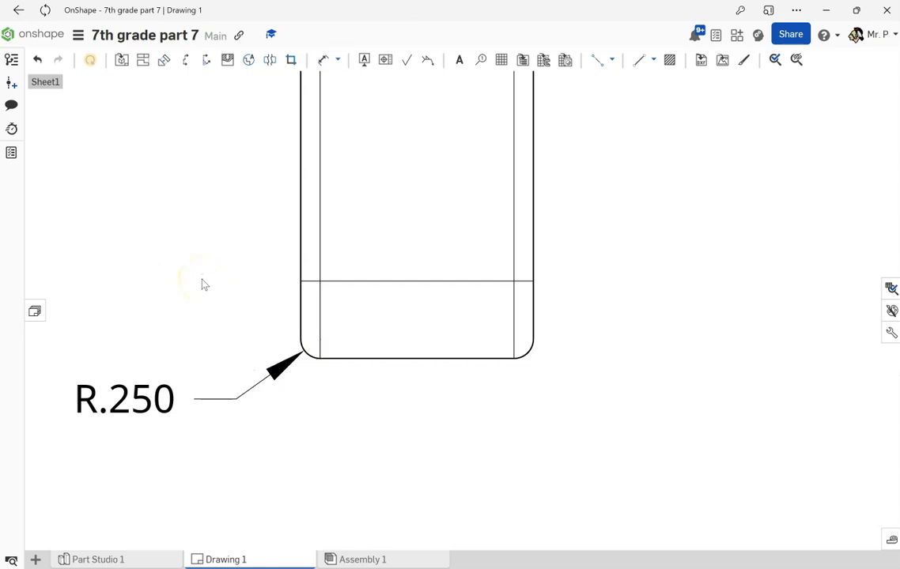
- Show the hidden lines in the top view of the block
{"action": "scroll", "coordinate": [202, 285], "scroll_direction": "up", "scroll_amount": 5}
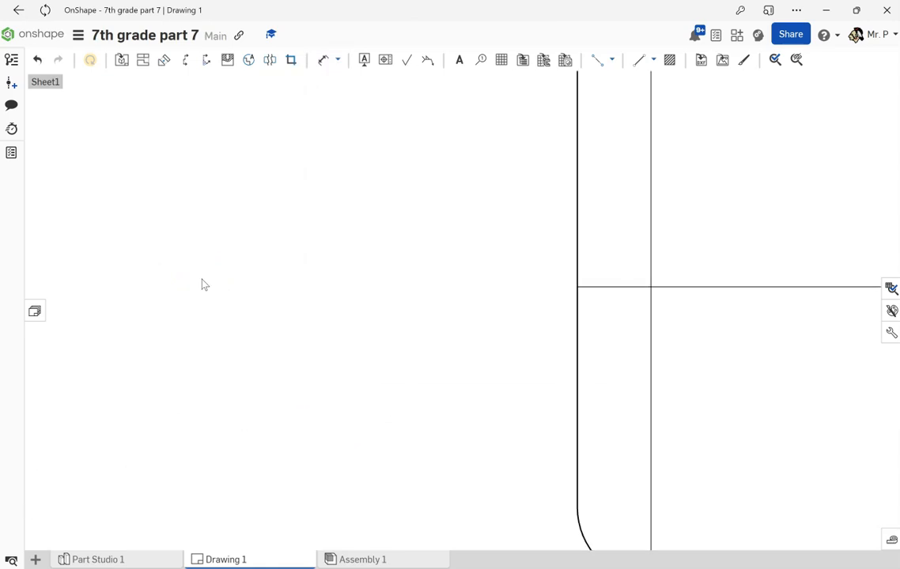
{"action": "scroll", "coordinate": [202, 285], "scroll_direction": "down", "scroll_amount": 3}
{"action": "scroll", "coordinate": [203, 284], "scroll_direction": "up", "scroll_amount": 6}
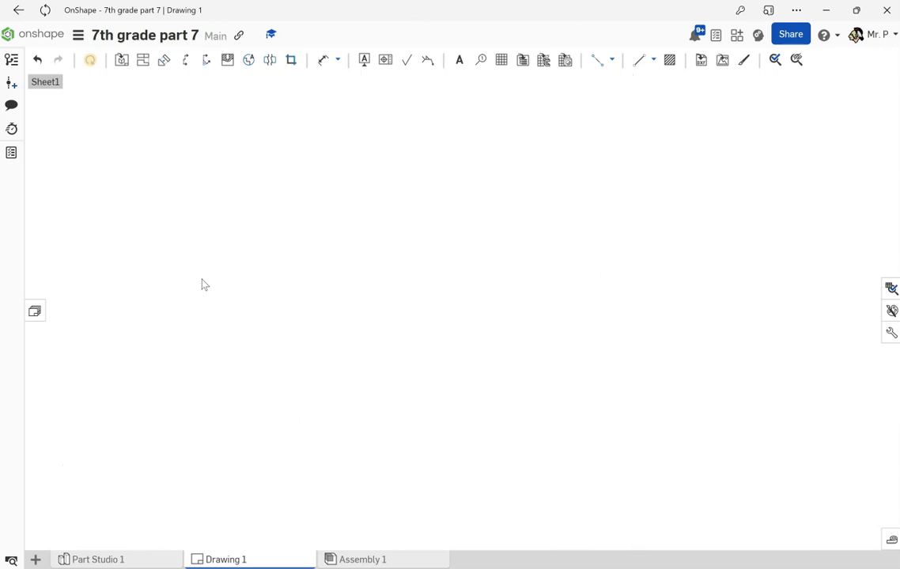
{"action": "key", "text": "f"}
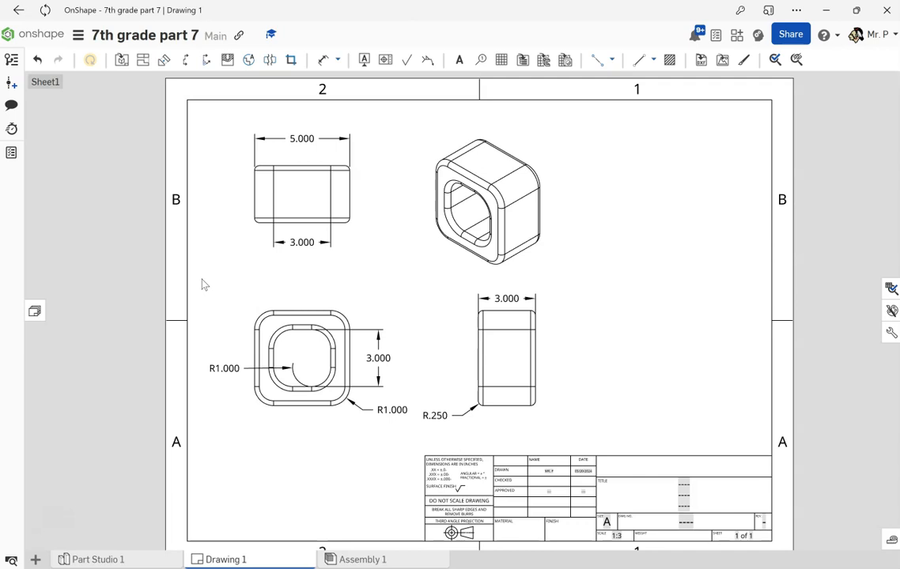
{"action": "left_click", "coordinate": [354, 222]}
{"action": "right_click", "coordinate": [354, 223]}
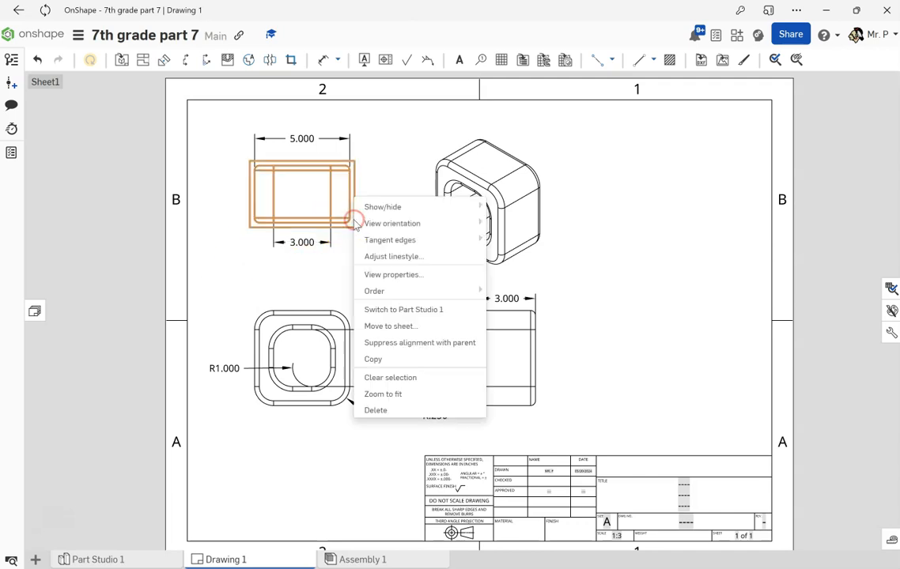
{"action": "mouse_move", "coordinate": [399, 206]}
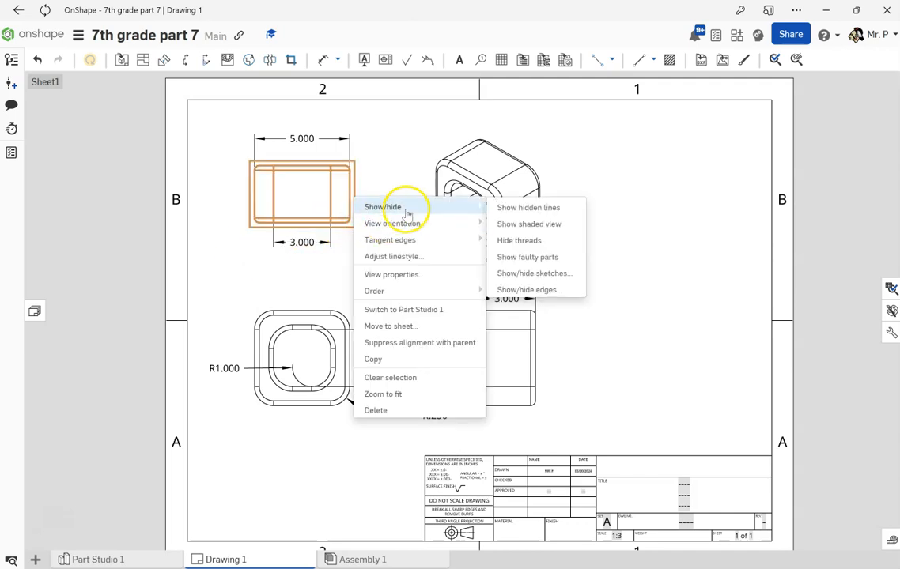
{"action": "left_click", "coordinate": [508, 208]}
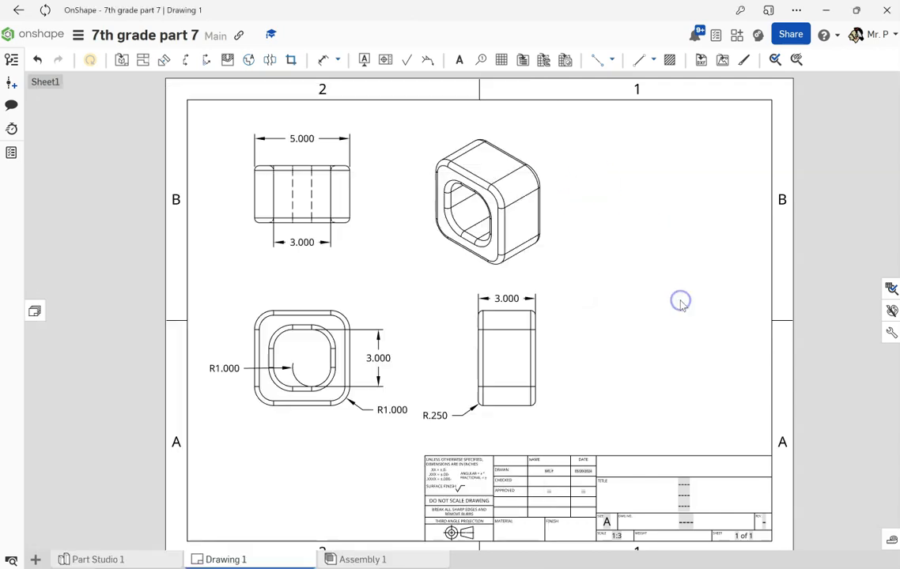
- Show the hidden lines in the front view of the block
{"action": "left_click", "coordinate": [335, 308]}
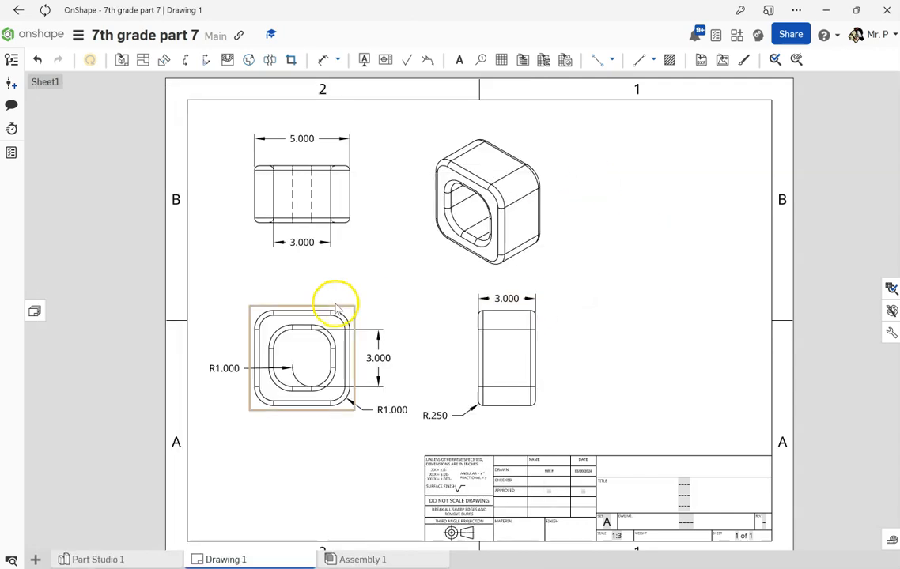
{"action": "right_click", "coordinate": [342, 295]}
{"action": "mouse_move", "coordinate": [399, 301]}
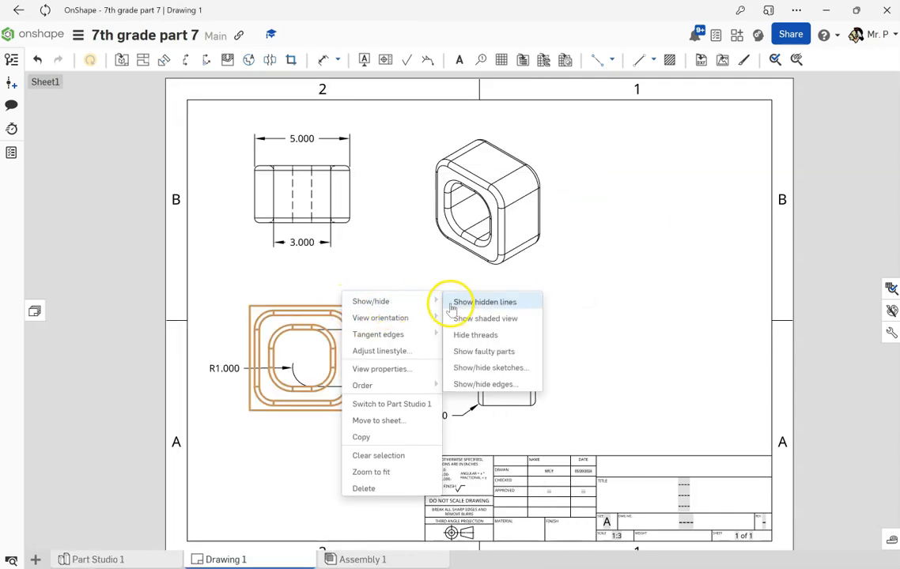
{"action": "left_click", "coordinate": [452, 302]}
- Show the hidden lines in the right-side view and clear the selection
{"action": "left_click", "coordinate": [498, 315]}
{"action": "right_click", "coordinate": [499, 328]}
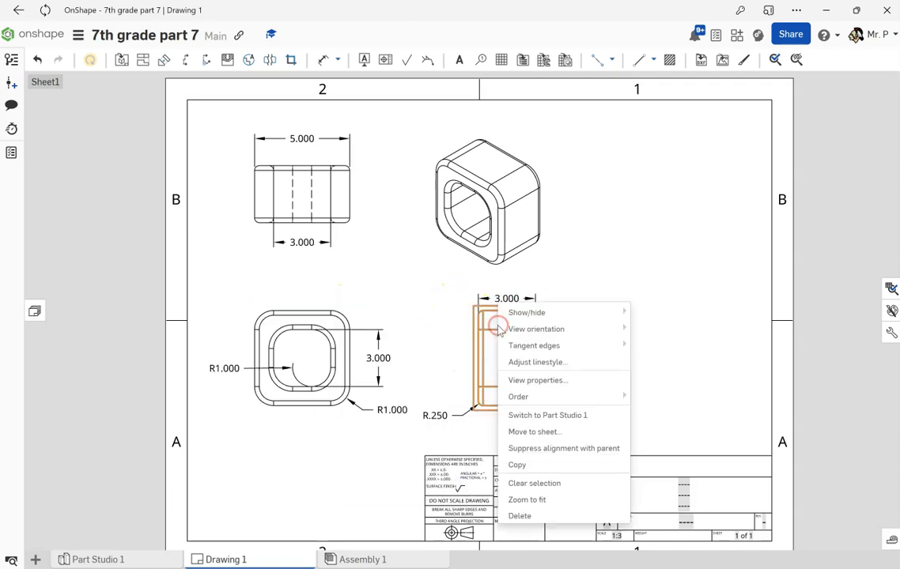
{"action": "mouse_move", "coordinate": [570, 310]}
{"action": "left_click", "coordinate": [679, 311]}
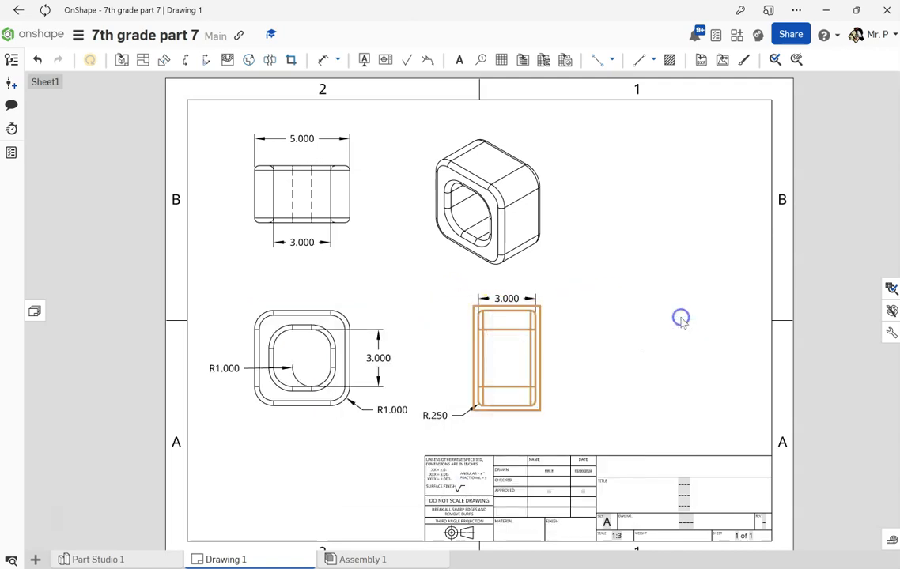
{"action": "left_click", "coordinate": [604, 338]}
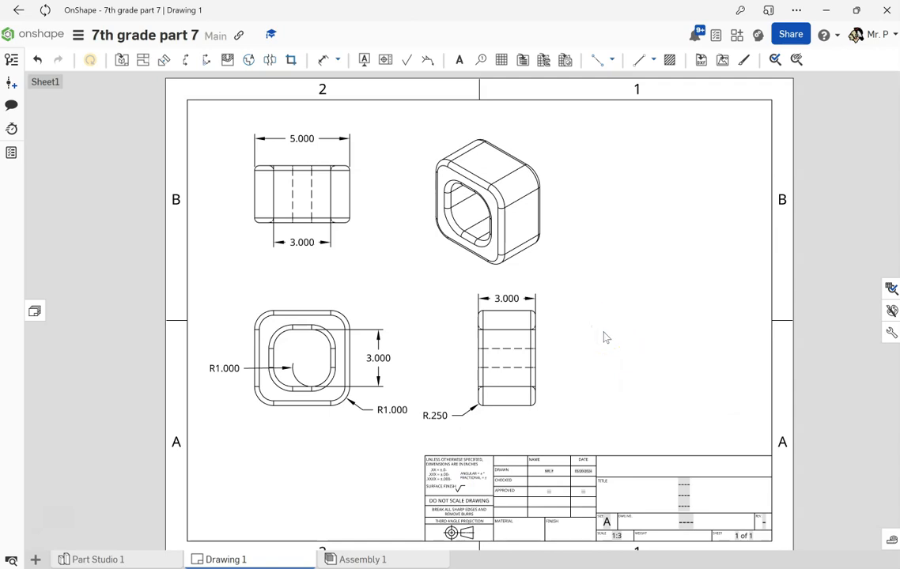
- Switch from the drawing to Part Studio 1
{"action": "left_click", "coordinate": [92, 544]}
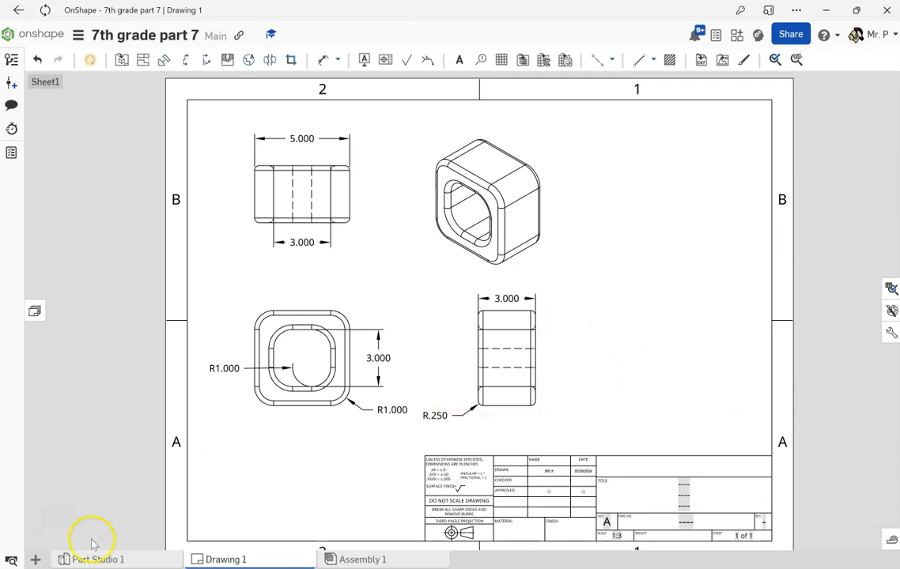